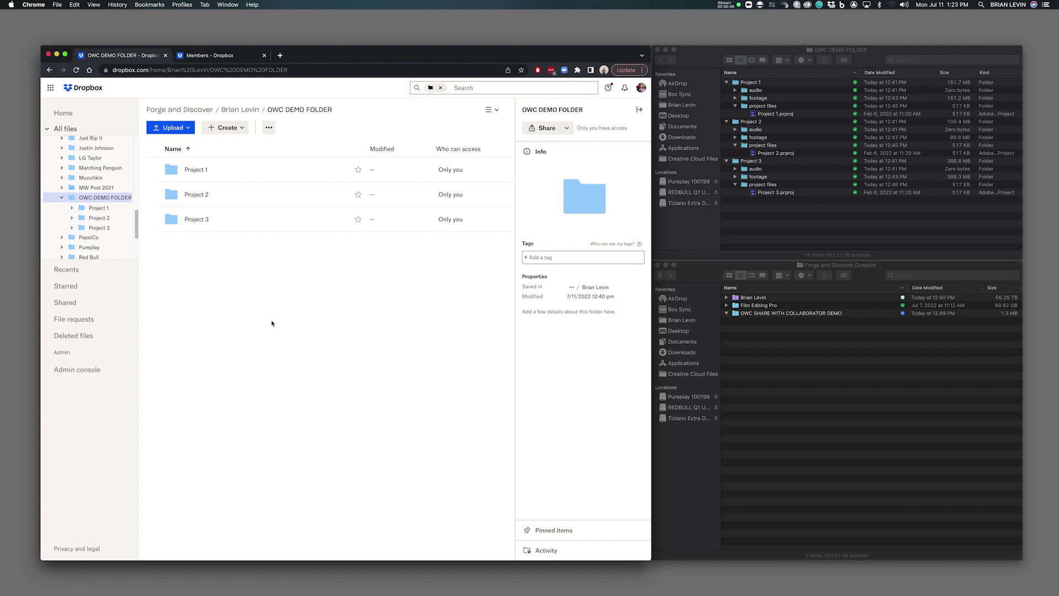
# Open the Dropbox activity feed from the menu bar to see today's file changes.
pyautogui.click(830, 5)
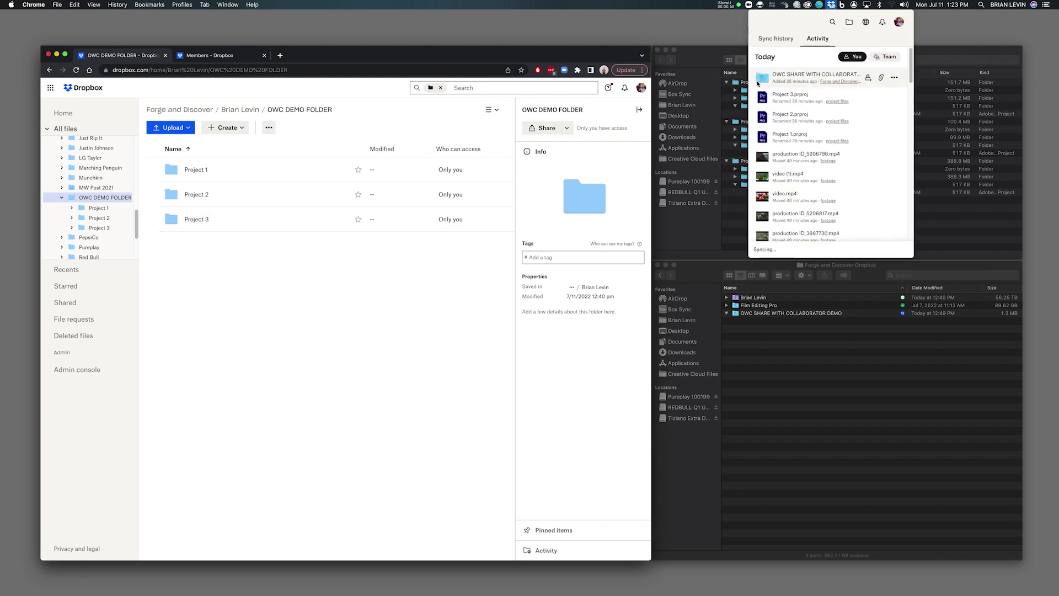
pyautogui.click(830, 5)
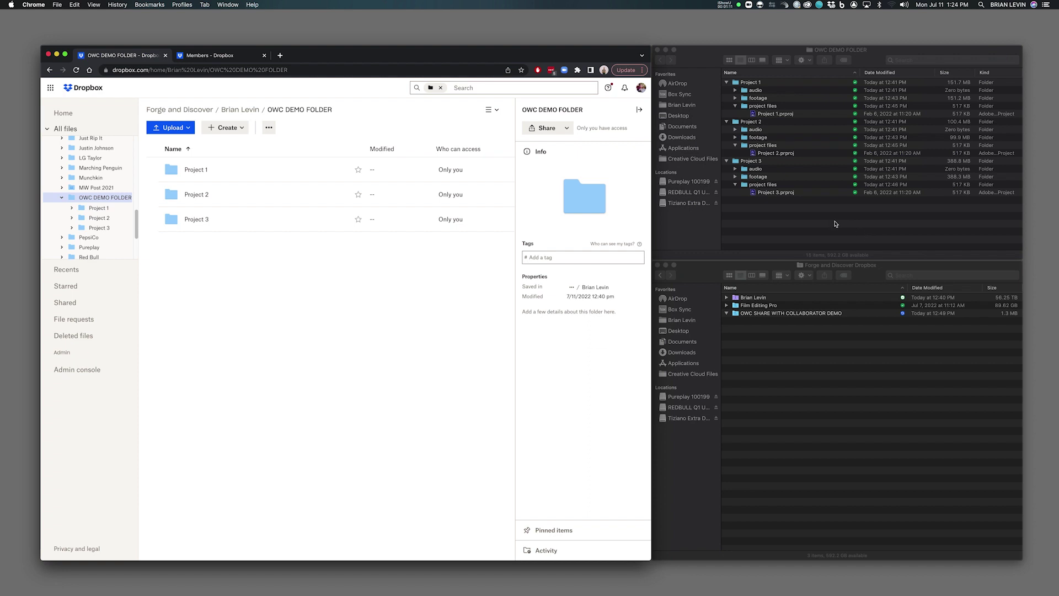
pyautogui.click(774, 218)
# Create a folder named 'DEMO FOLDER' inside OWC DEMO FOLDER in Finder, then check Dropbox on the web.
pyautogui.rightClick(783, 216)
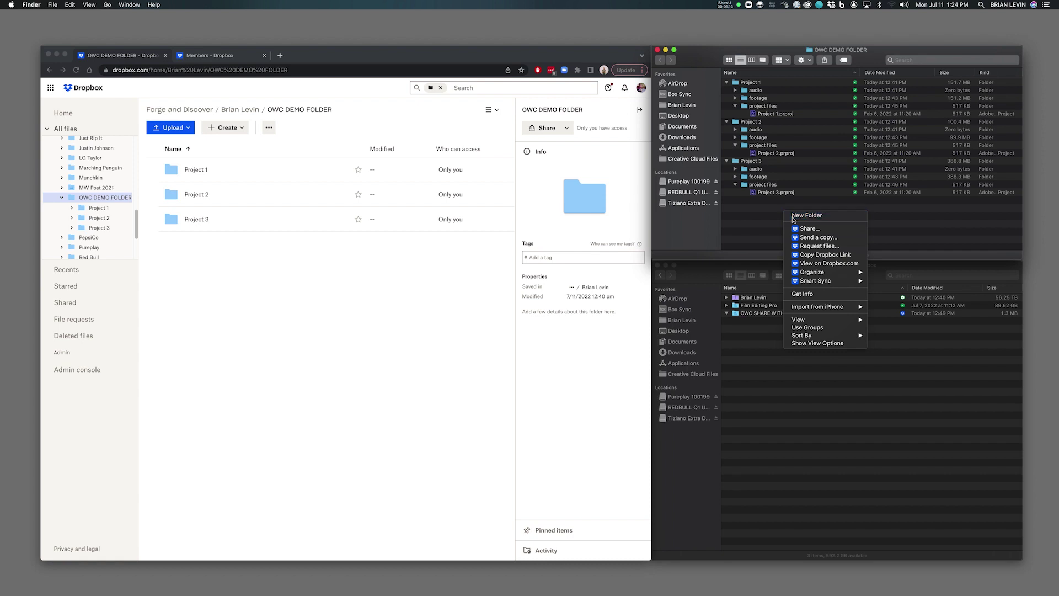
pyautogui.click(789, 216)
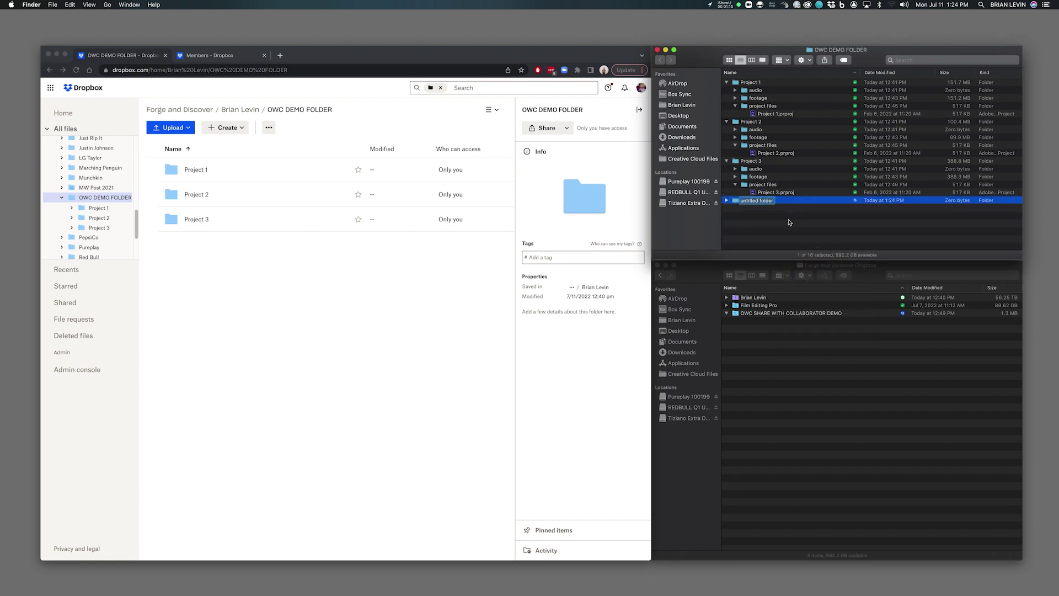
pyautogui.write('DEMO FOLDER')
pyautogui.press('Return')
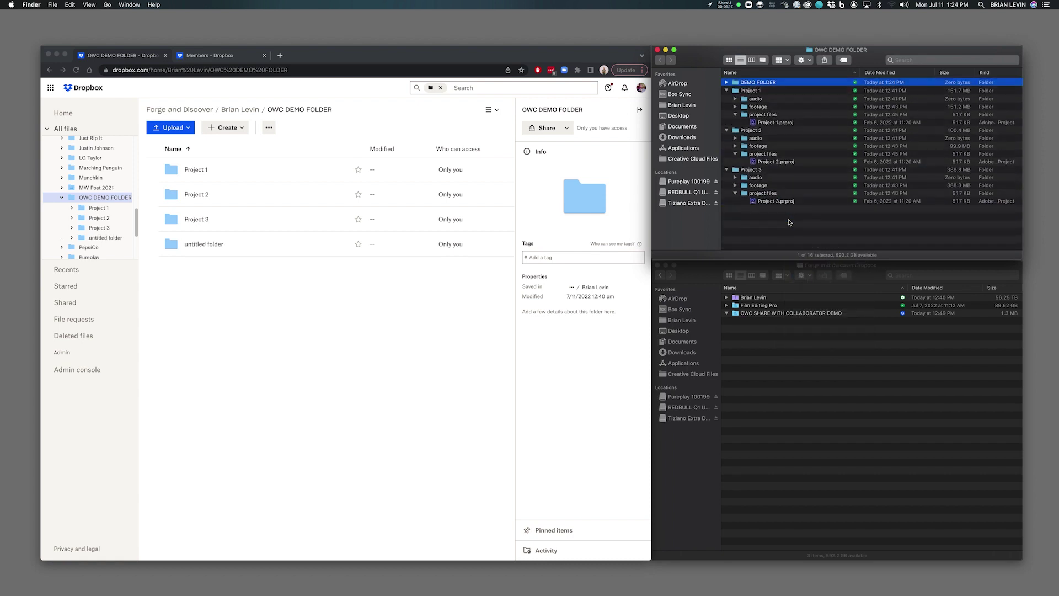
pyautogui.click(788, 222)
pyautogui.click(268, 305)
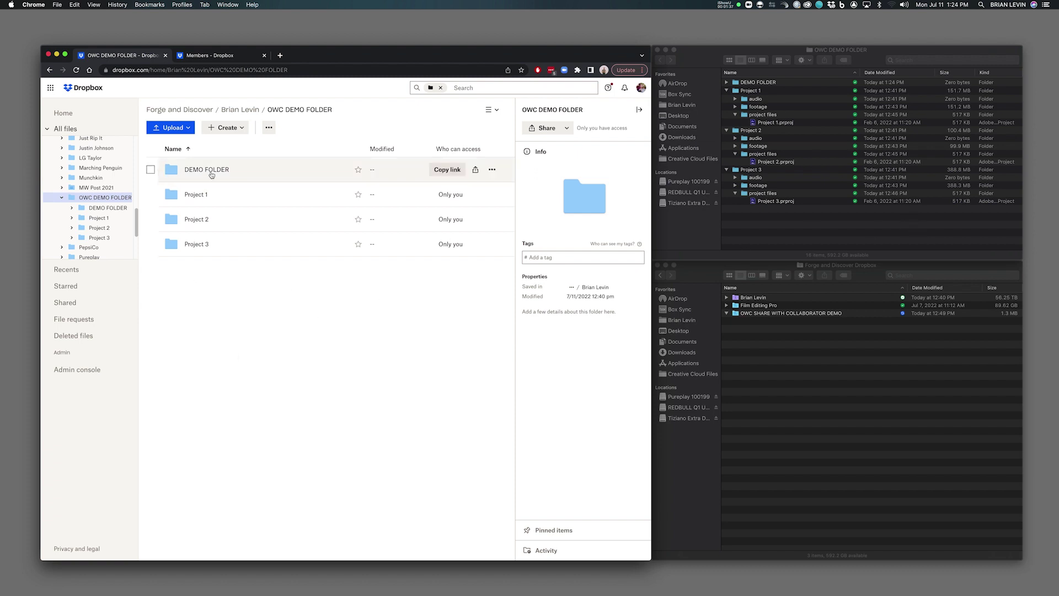
# Delete DEMO FOLDER on the Dropbox website and confirm it's gone in Finder.
pyautogui.click(151, 171)
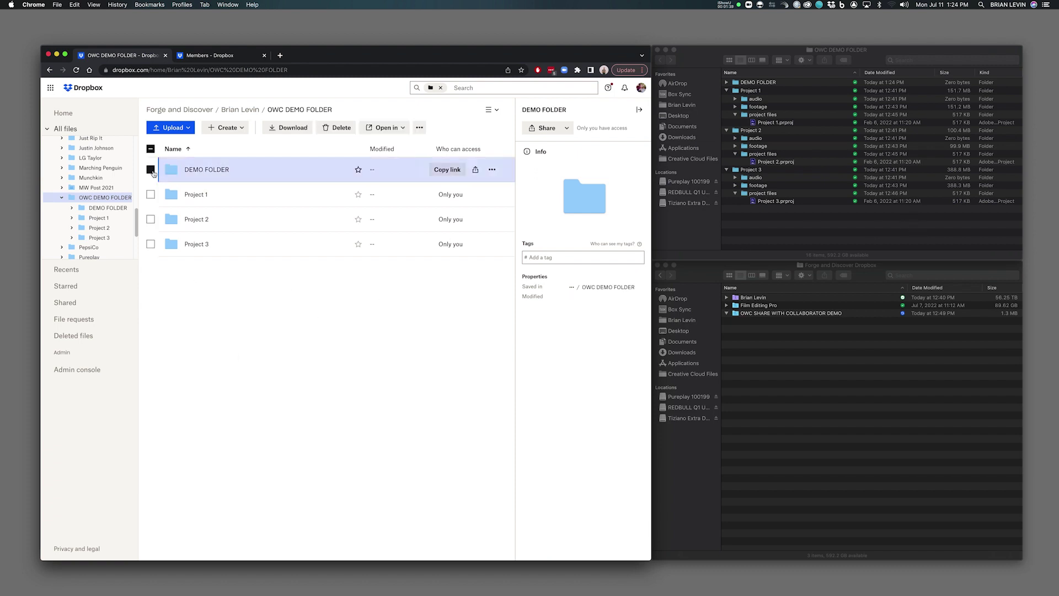
pyautogui.click(342, 129)
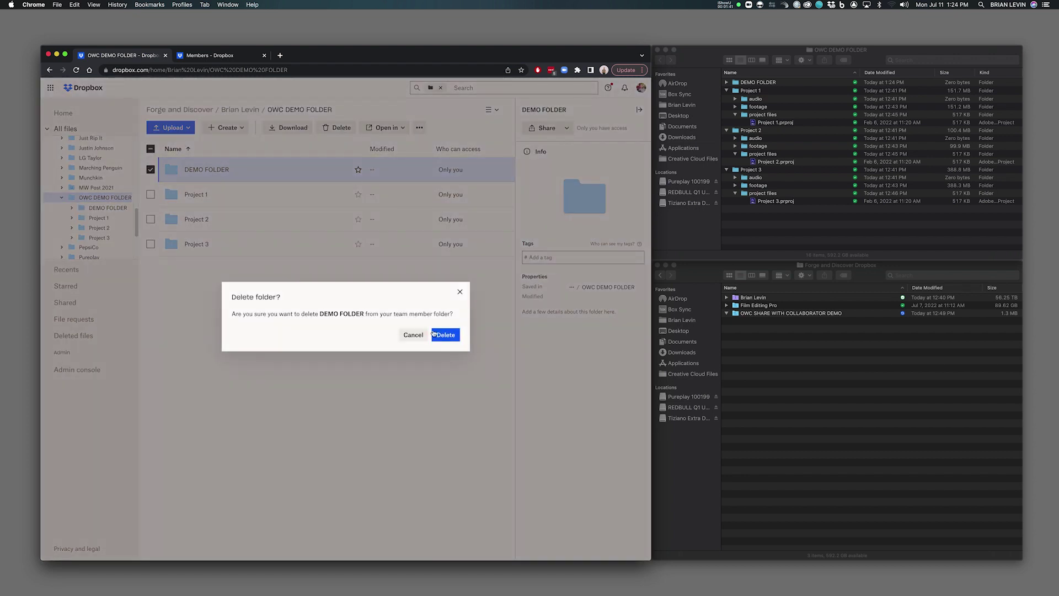
pyautogui.click(441, 335)
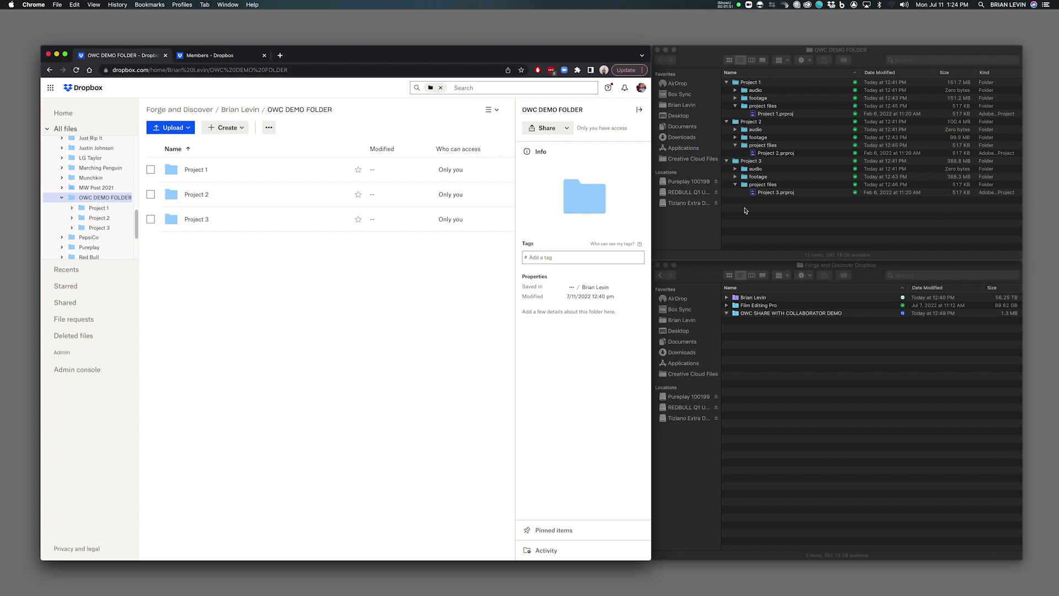
pyautogui.click(761, 224)
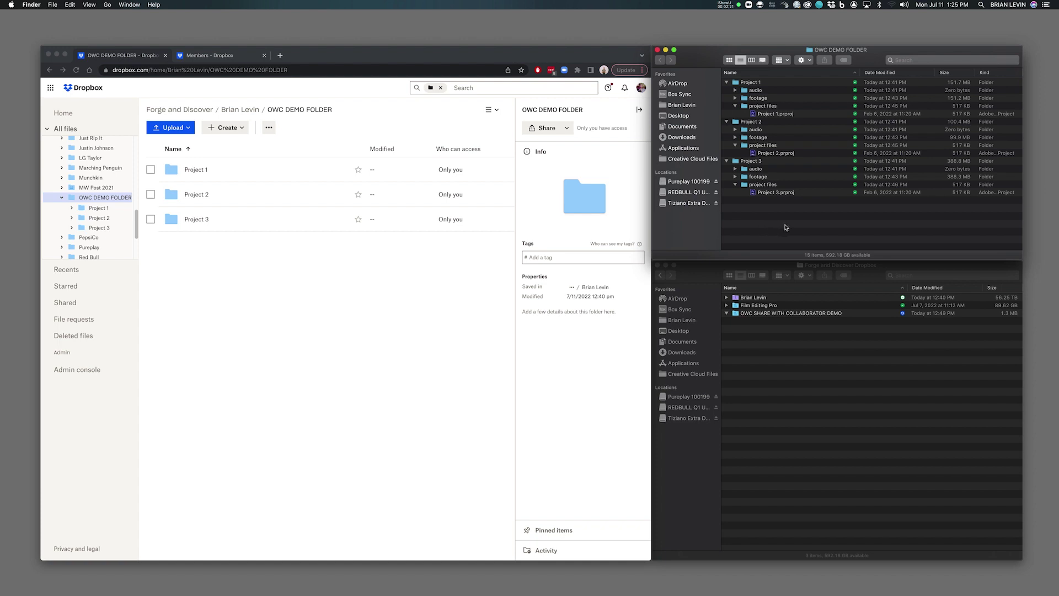
# Open Dropbox Preferences on the Sync tab and bring up the selective sync folder list.
pyautogui.click(833, 5)
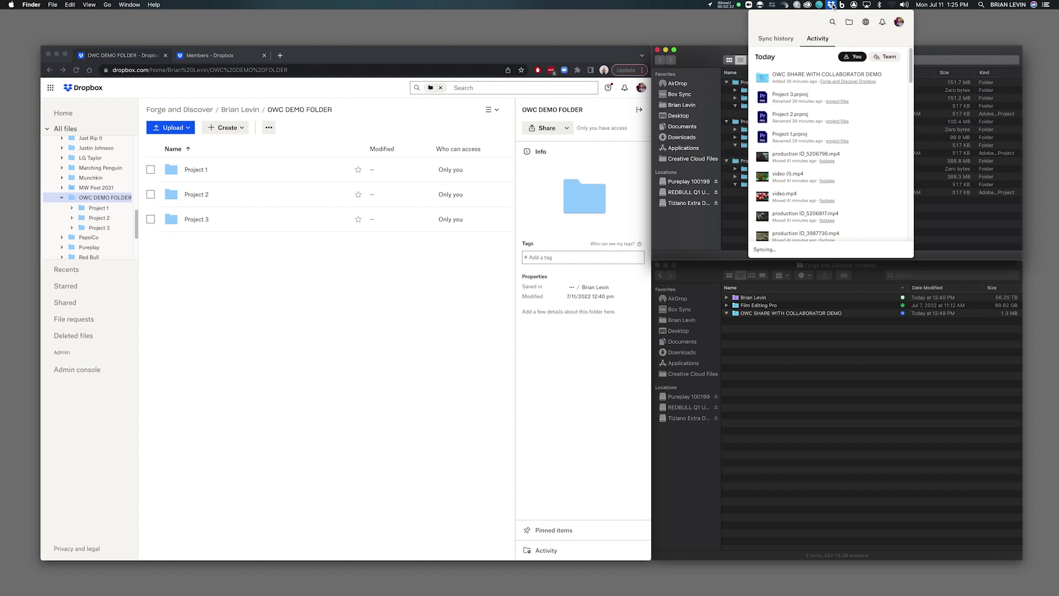
pyautogui.click(898, 21)
pyautogui.click(835, 115)
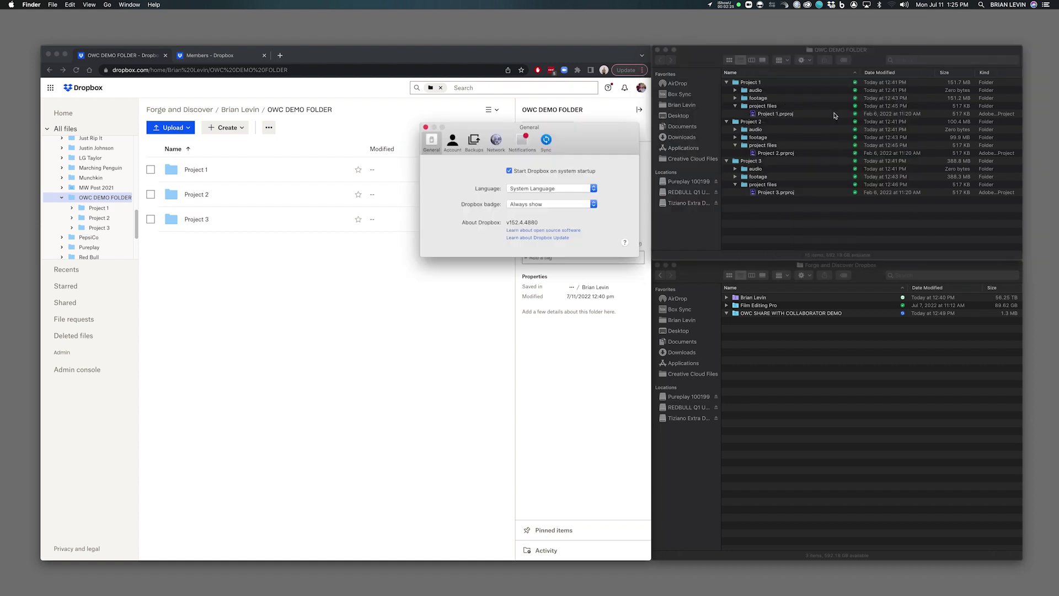
pyautogui.click(545, 141)
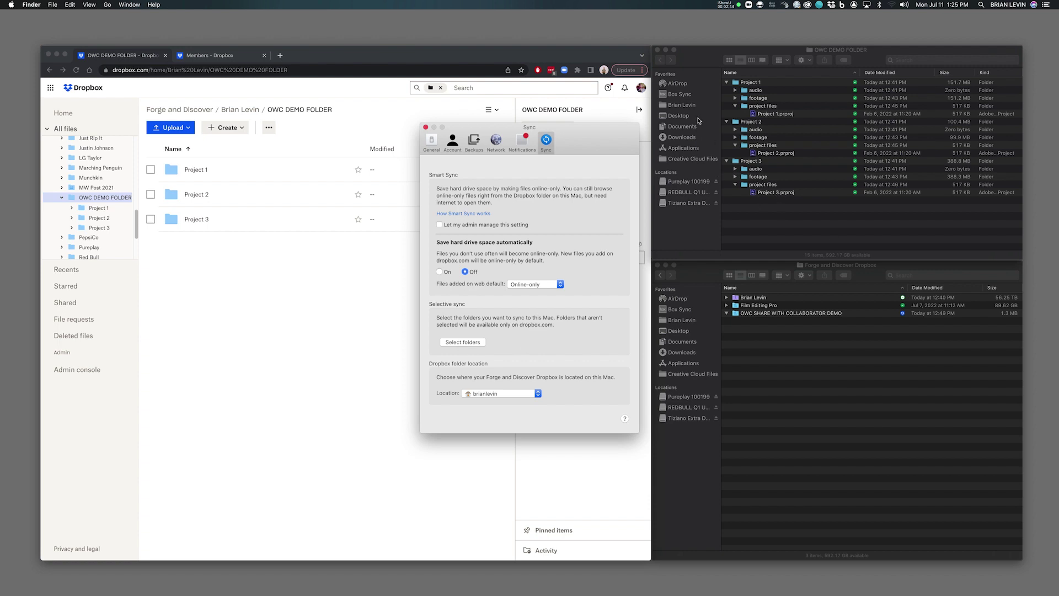
pyautogui.click(459, 344)
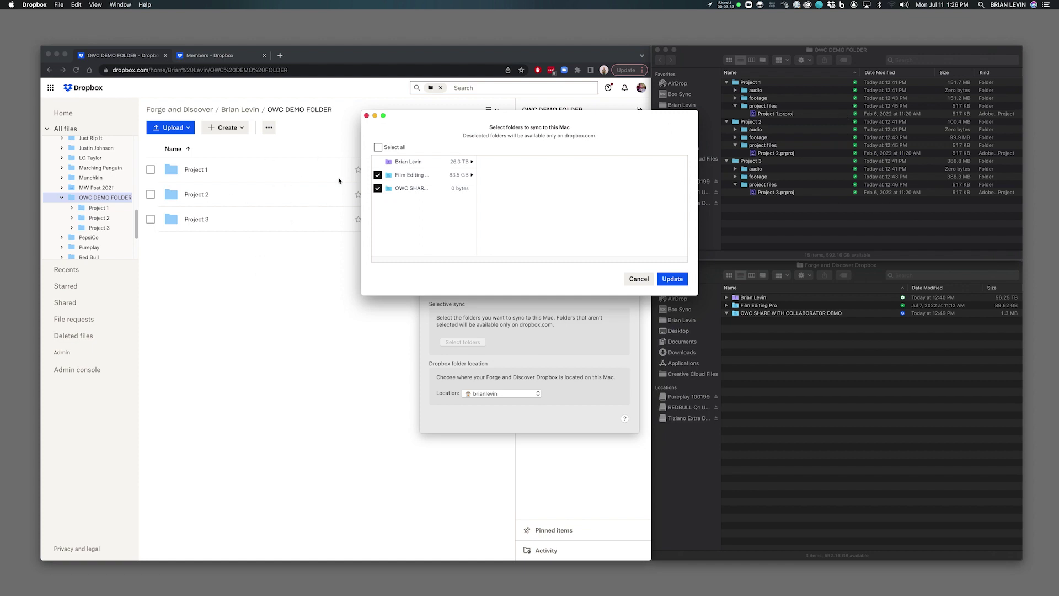
# Cancel the selective sync folder list without changing which folders sync.
pyautogui.press('Escape')
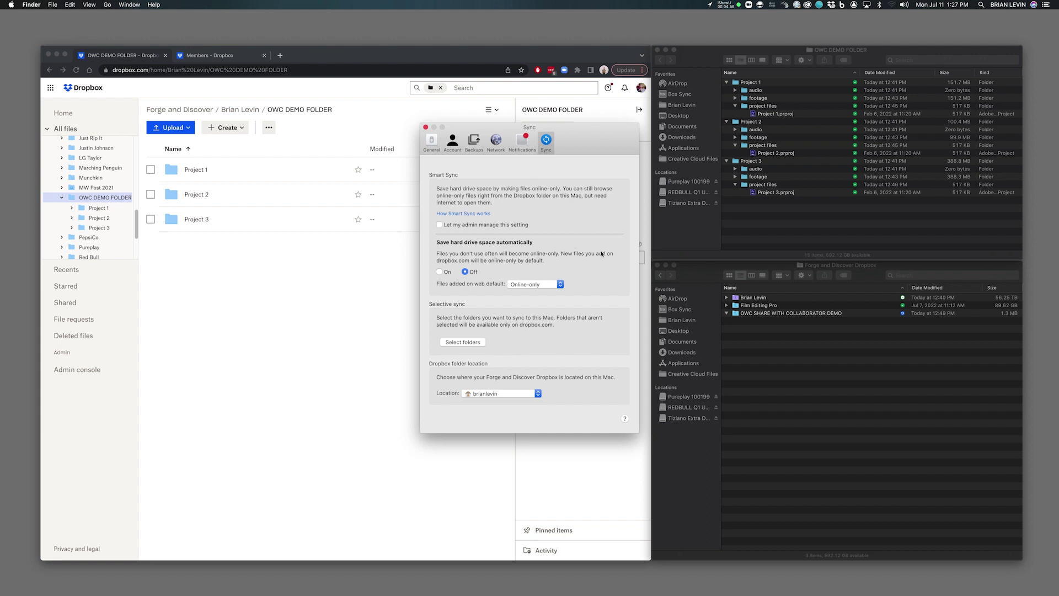
# Close the Dropbox preferences window.
pyautogui.click(426, 128)
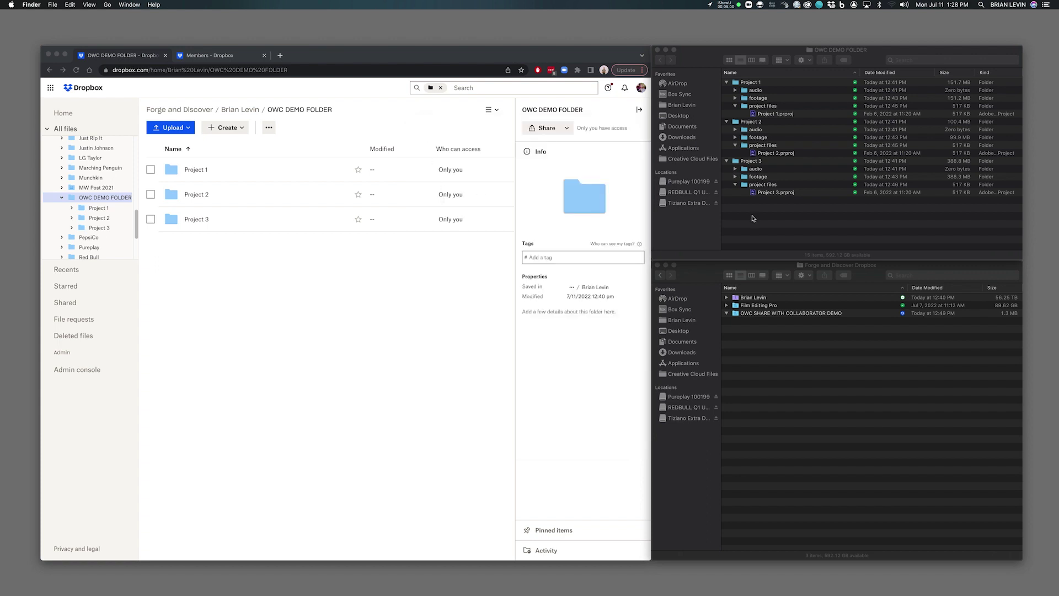
# Set the Project 3 folder to Smart Sync Online Only in Finder.
pyautogui.click(753, 216)
pyautogui.click(738, 162)
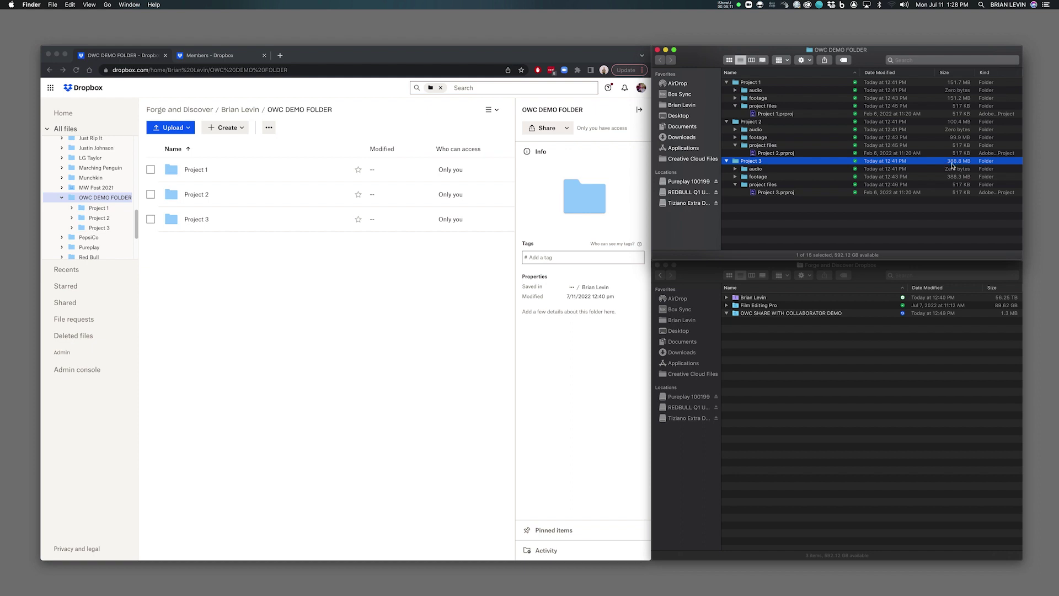
pyautogui.rightClick(736, 163)
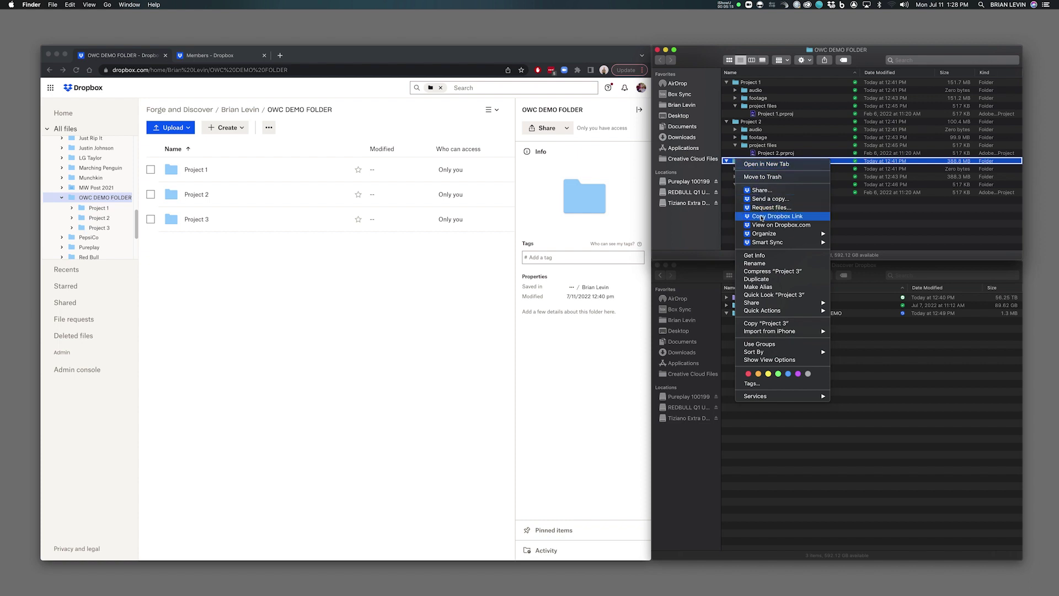
pyautogui.moveTo(765, 243)
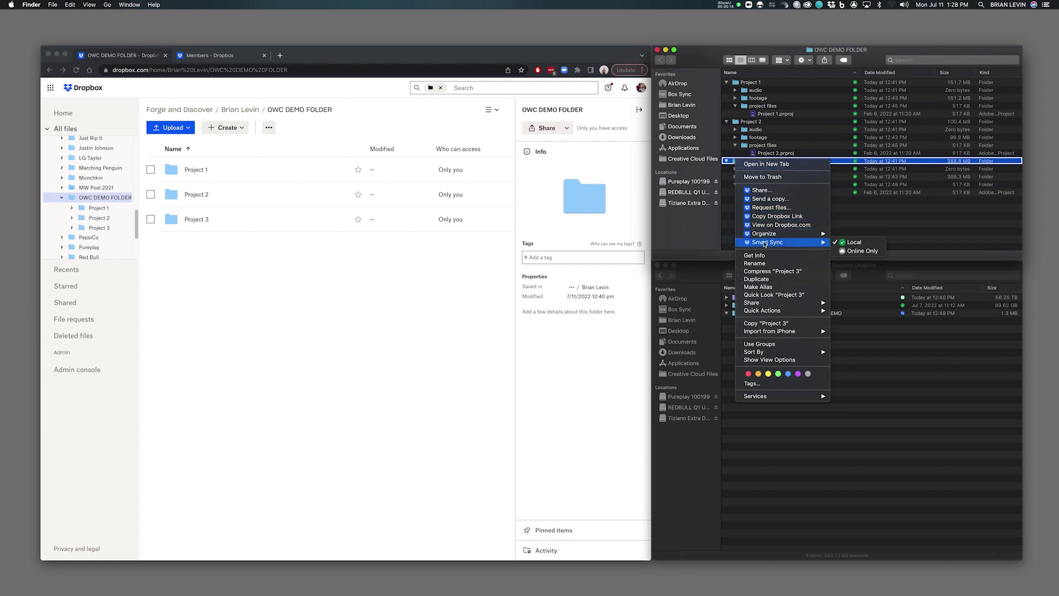
pyautogui.click(850, 252)
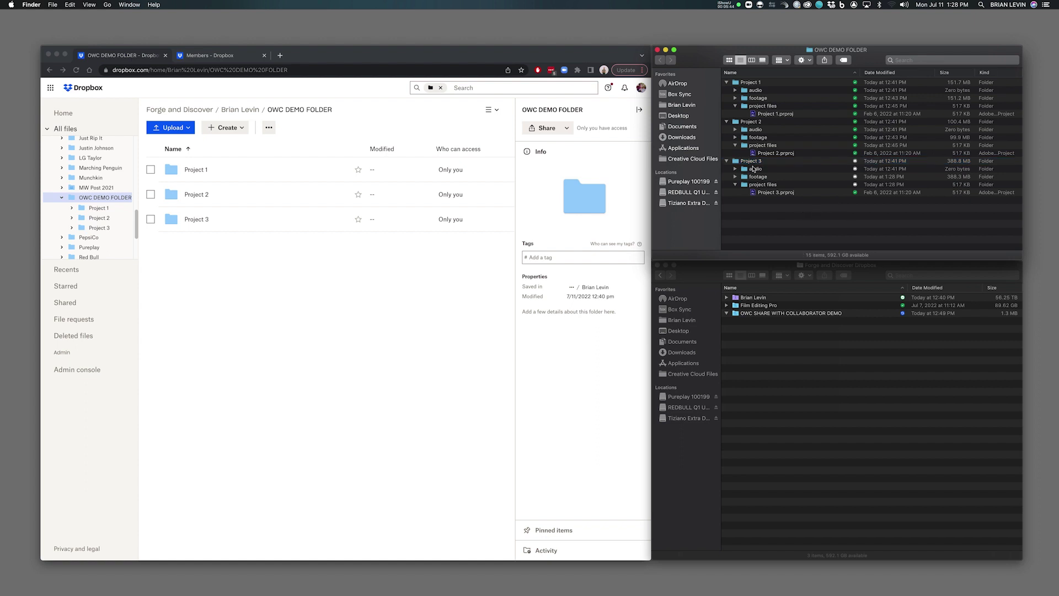
# Expand Project 3 and its footage folder in Finder to list the clips.
pyautogui.click(727, 161)
pyautogui.press('Right')
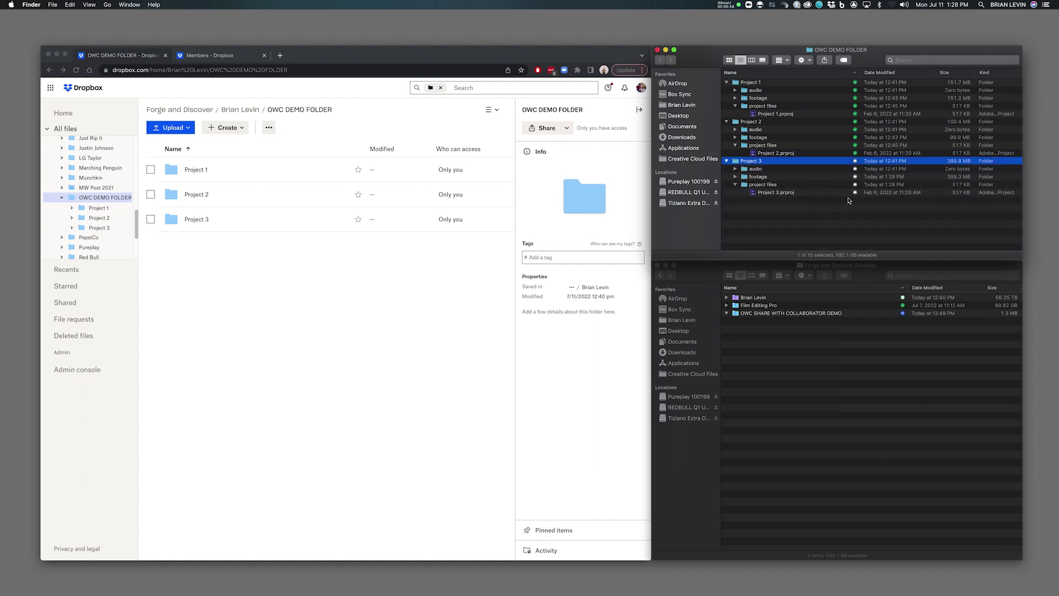
pyautogui.click(771, 212)
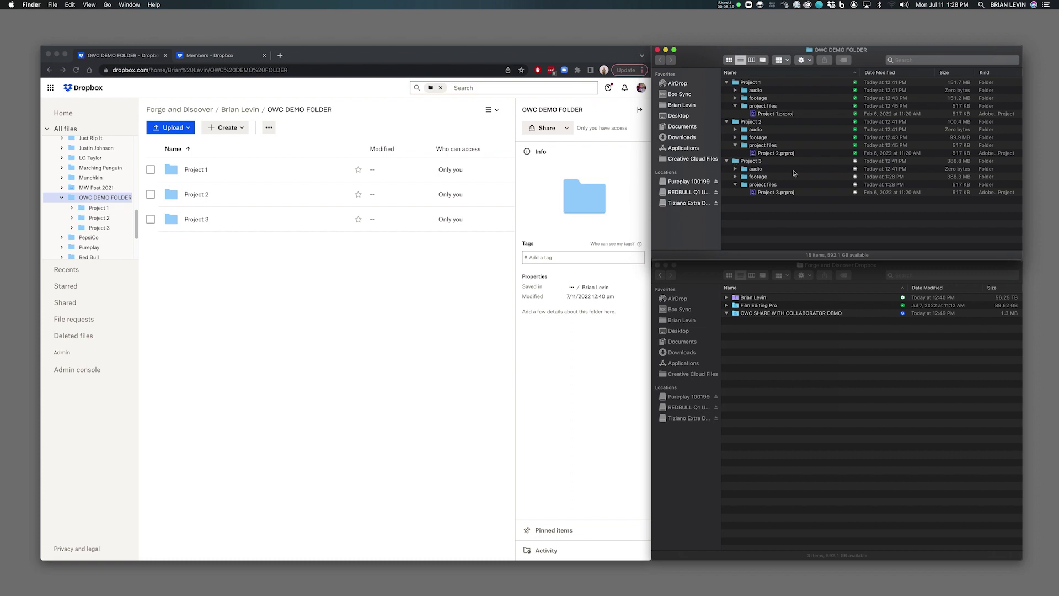
pyautogui.click(757, 176)
pyautogui.press('Right')
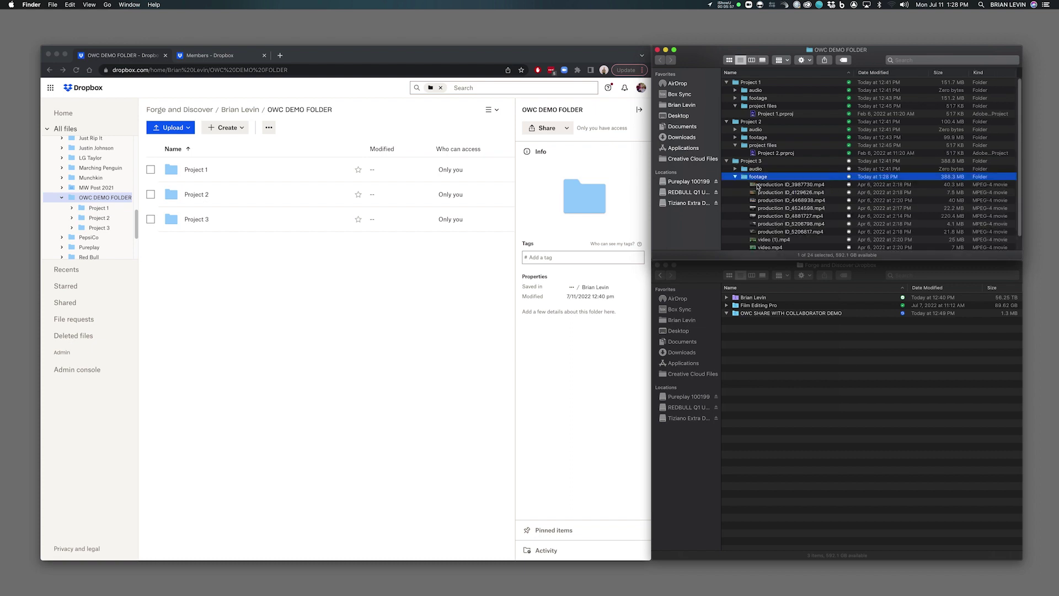
pyautogui.click(751, 188)
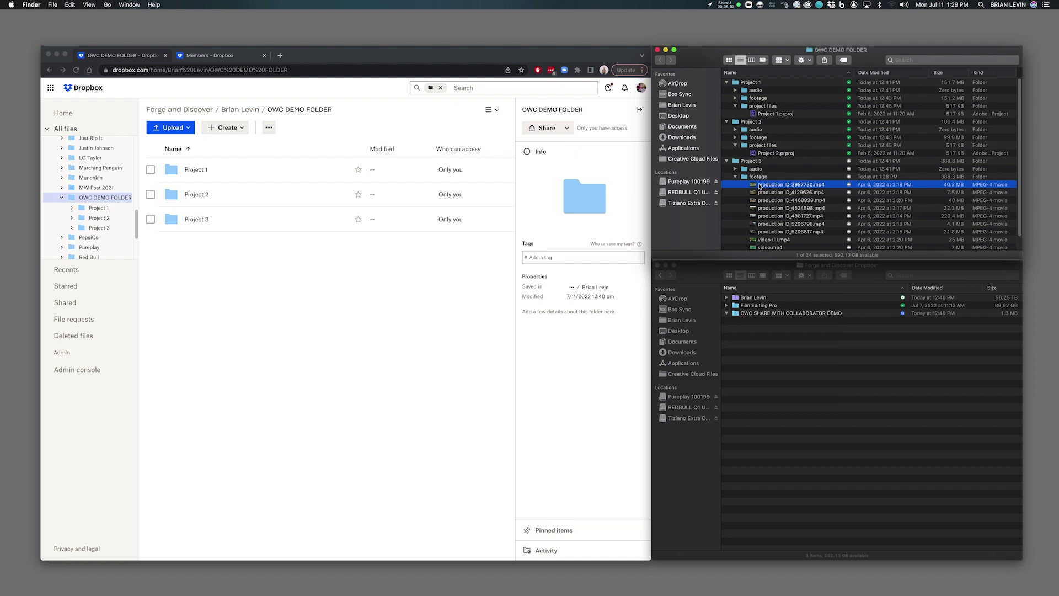
pyautogui.rightClick(754, 187)
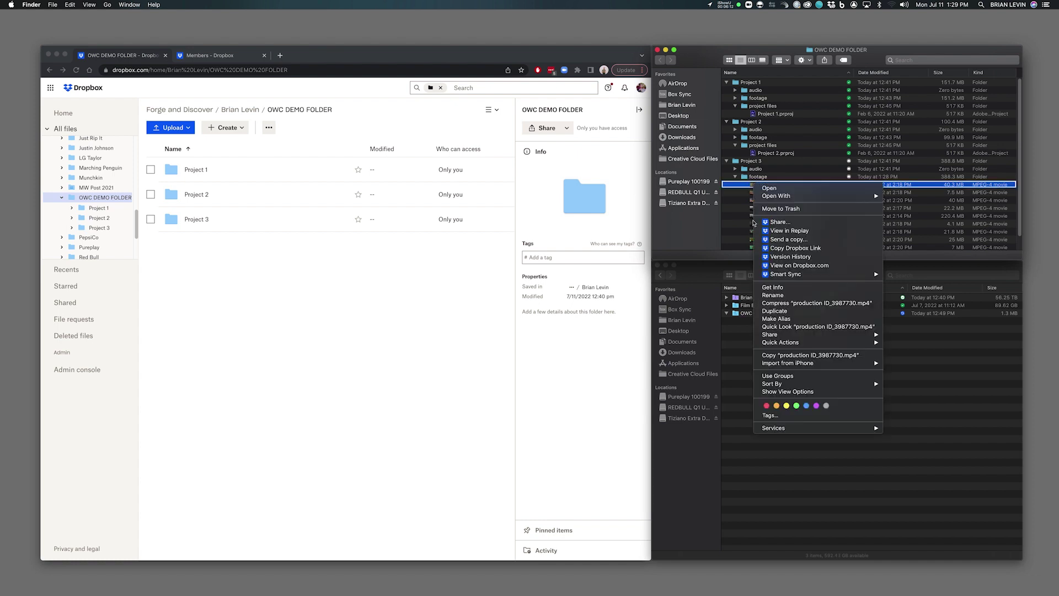
pyautogui.moveTo(779, 276)
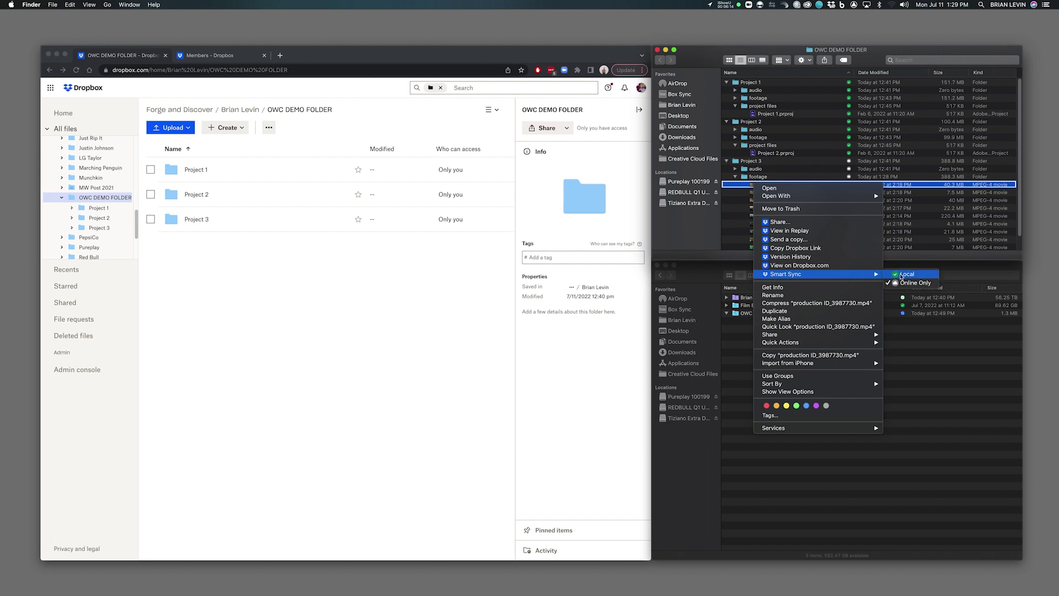
pyautogui.click(957, 187)
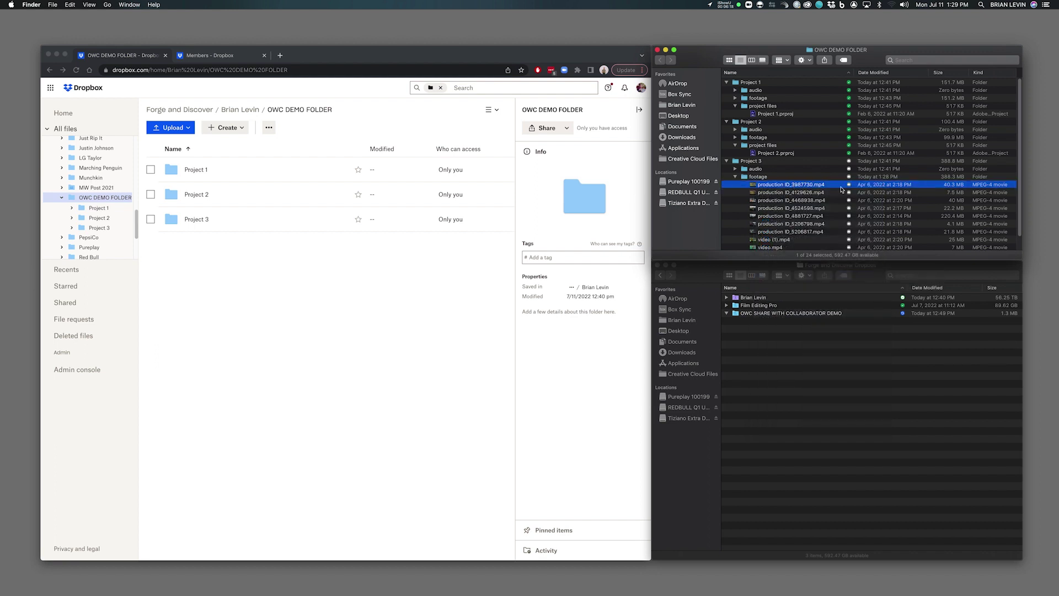
pyautogui.press('Left')
pyautogui.press('Left')
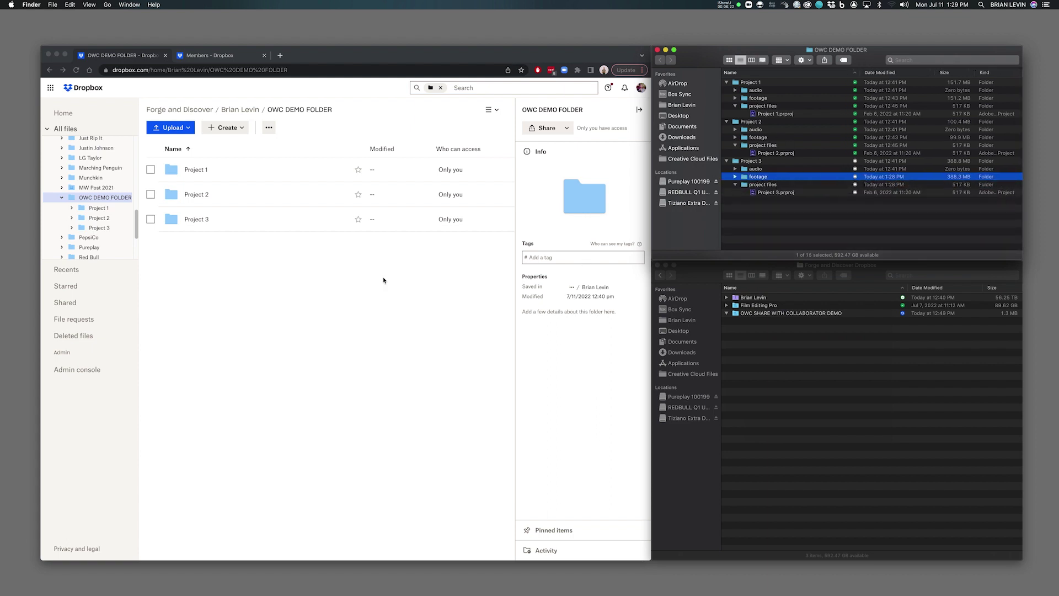
pyautogui.click(245, 256)
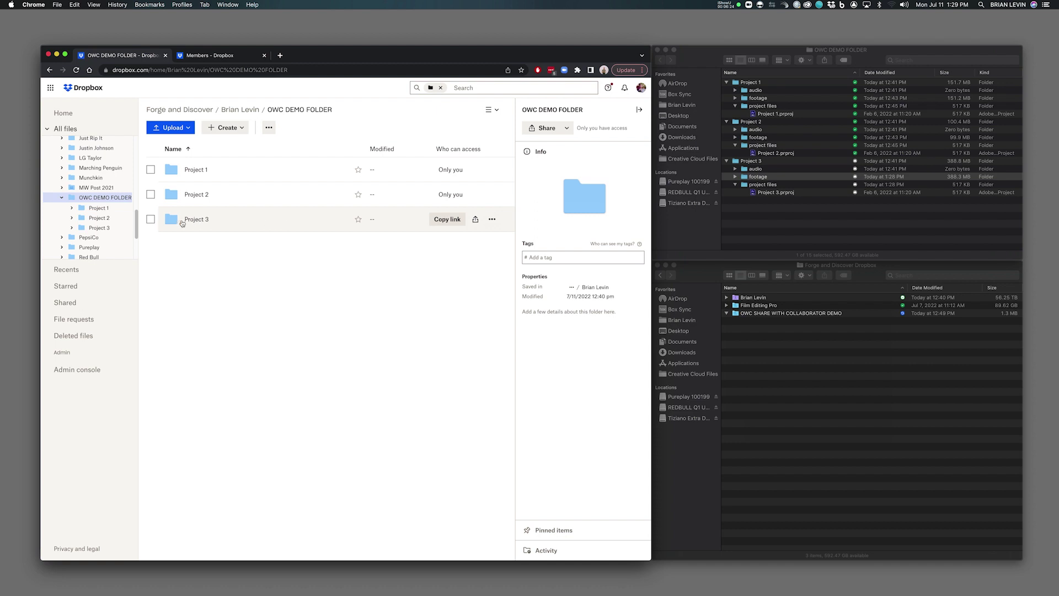
# Open Project 3's footage folder on the web, then select Project 2.prproj in Finder.
pyautogui.click(199, 219)
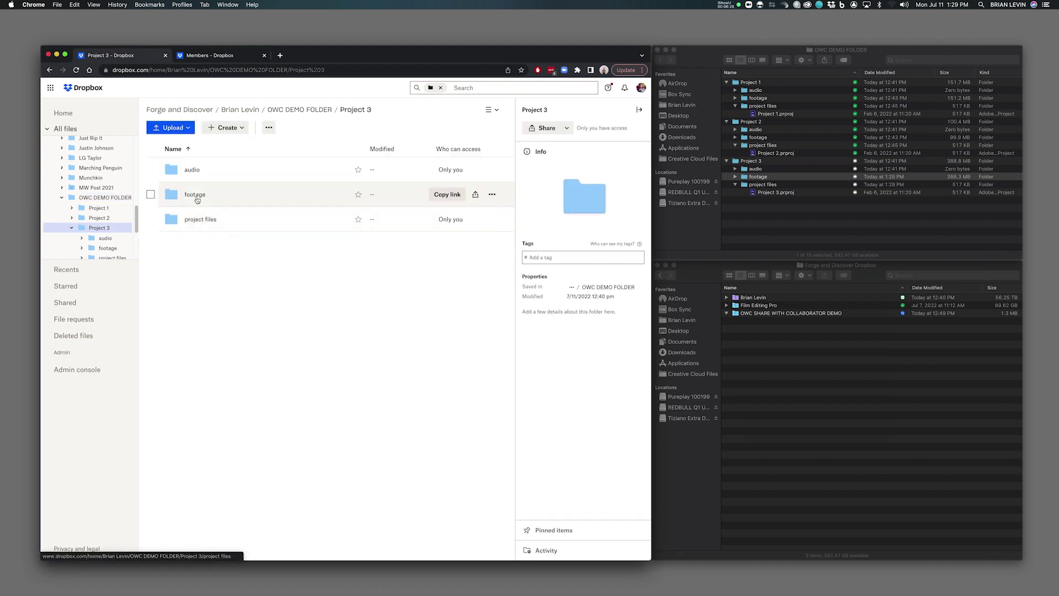
pyautogui.click(196, 195)
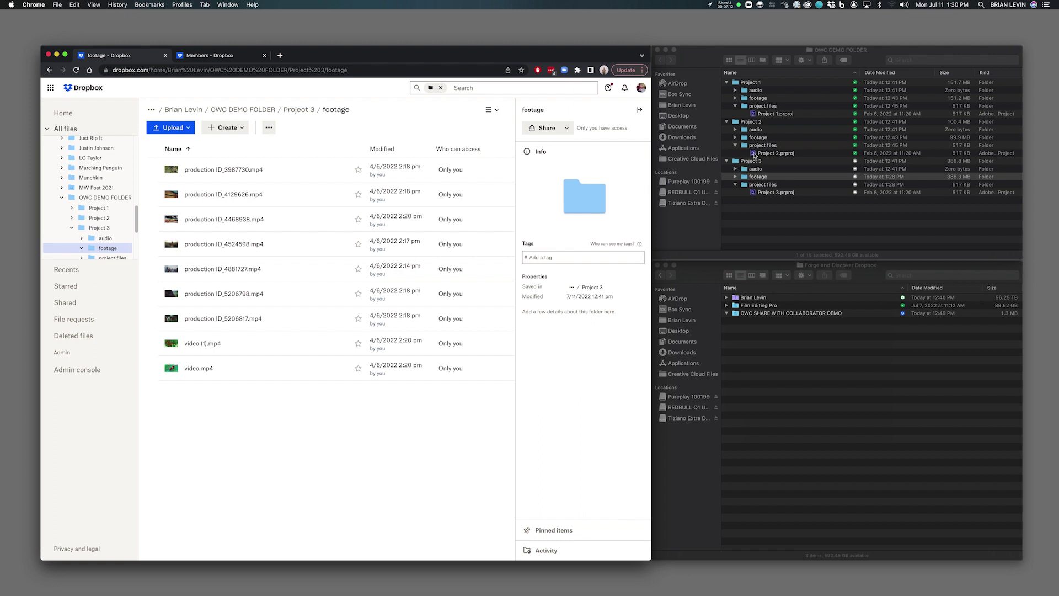
pyautogui.click(755, 159)
pyautogui.click(765, 155)
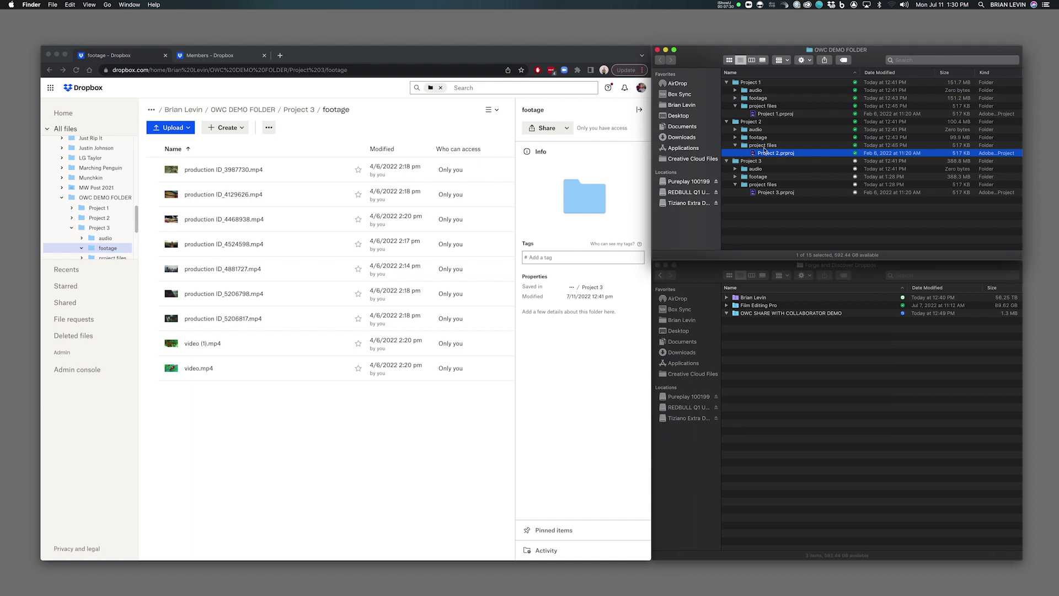
pyautogui.click(797, 180)
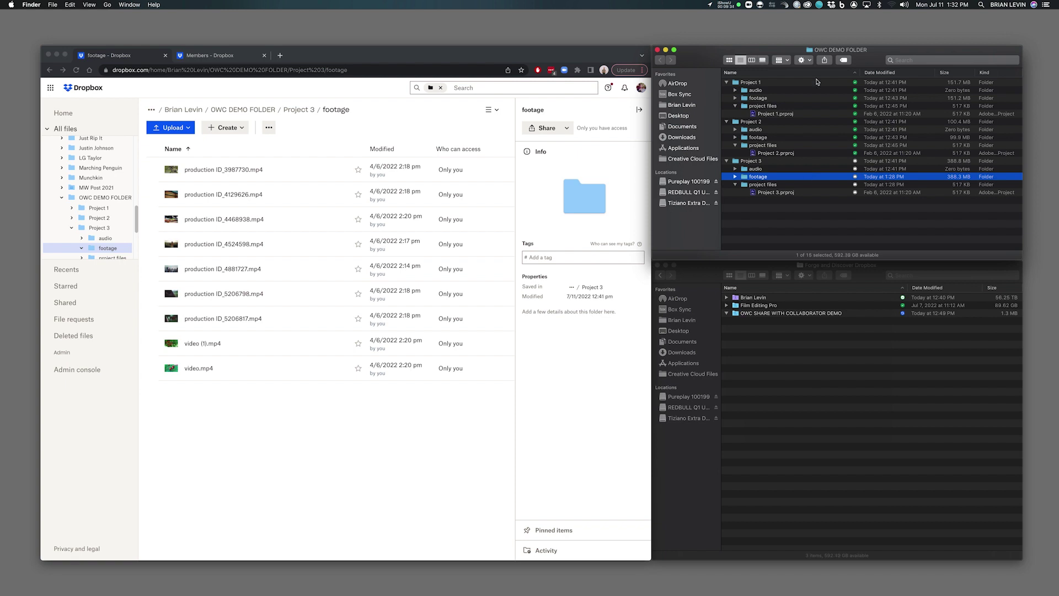
pyautogui.click(831, 5)
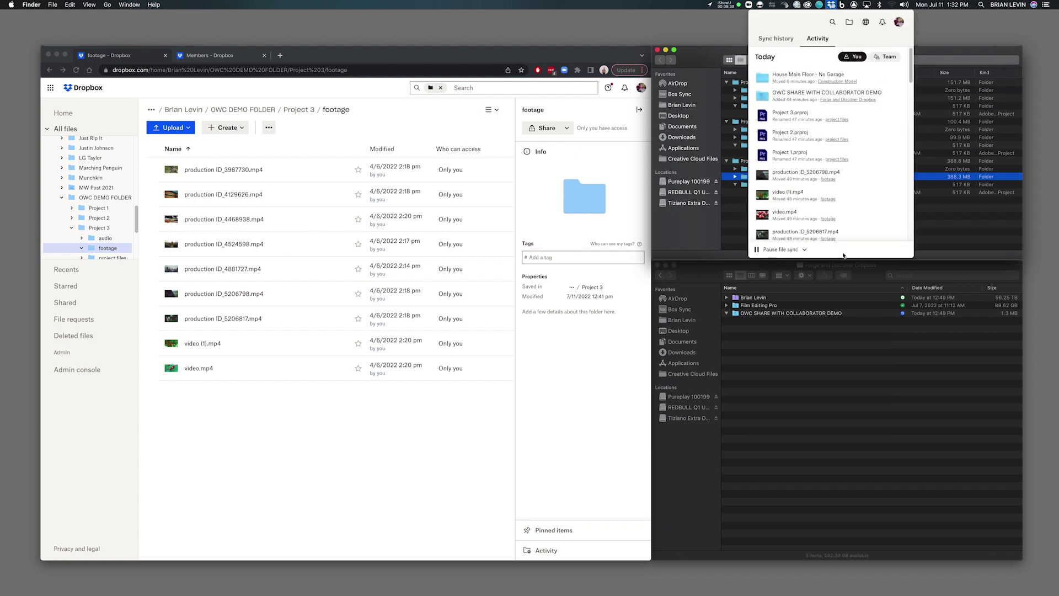
pyautogui.click(933, 231)
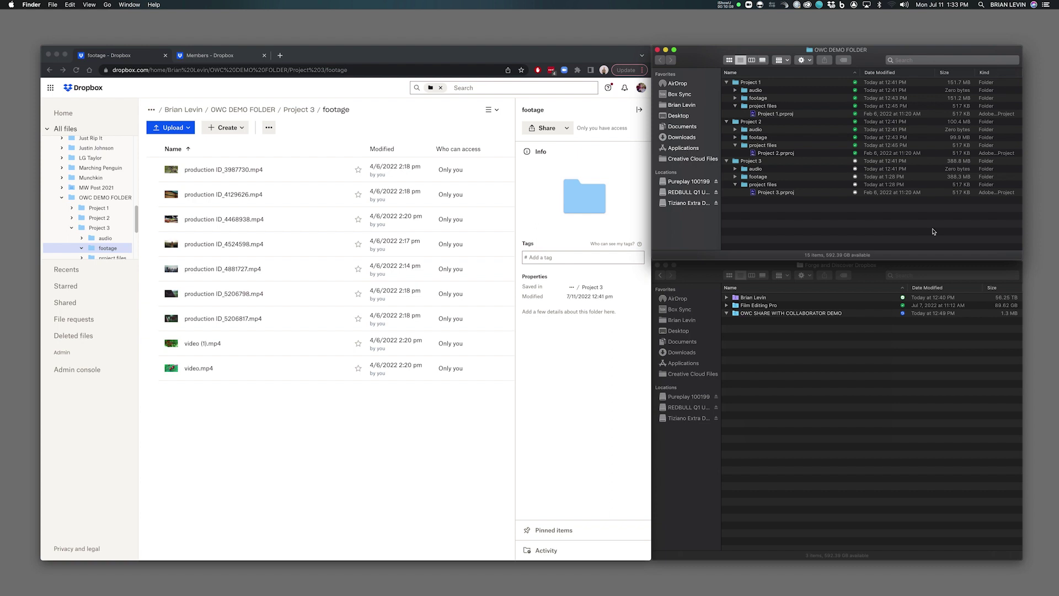
pyautogui.click(740, 122)
# Move the Project 2 folder to the Trash and confirm it's gone from OWC DEMO FOLDER online.
pyautogui.rightClick(739, 122)
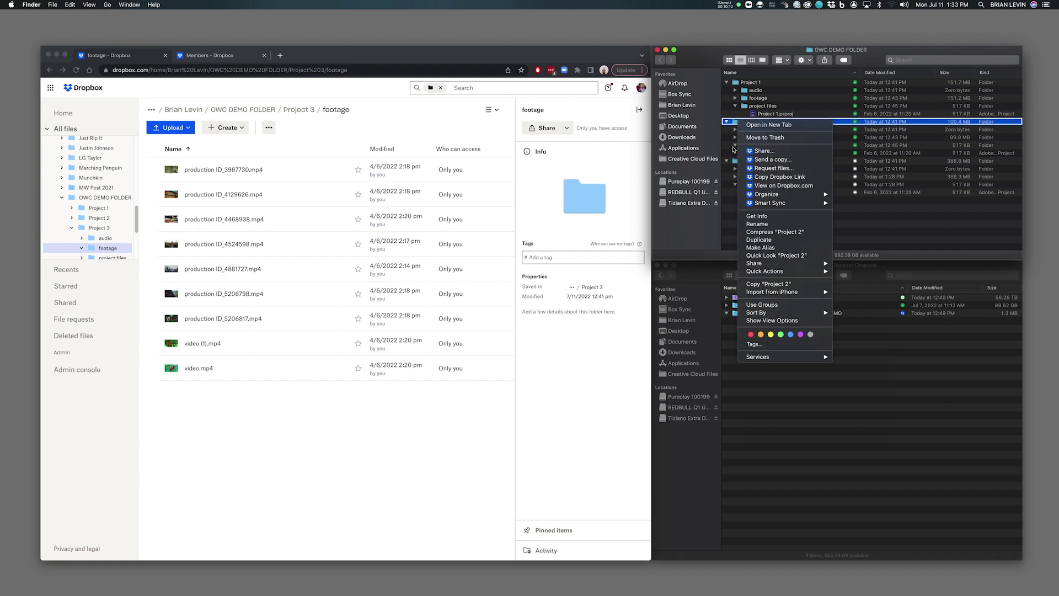
pyautogui.click(760, 137)
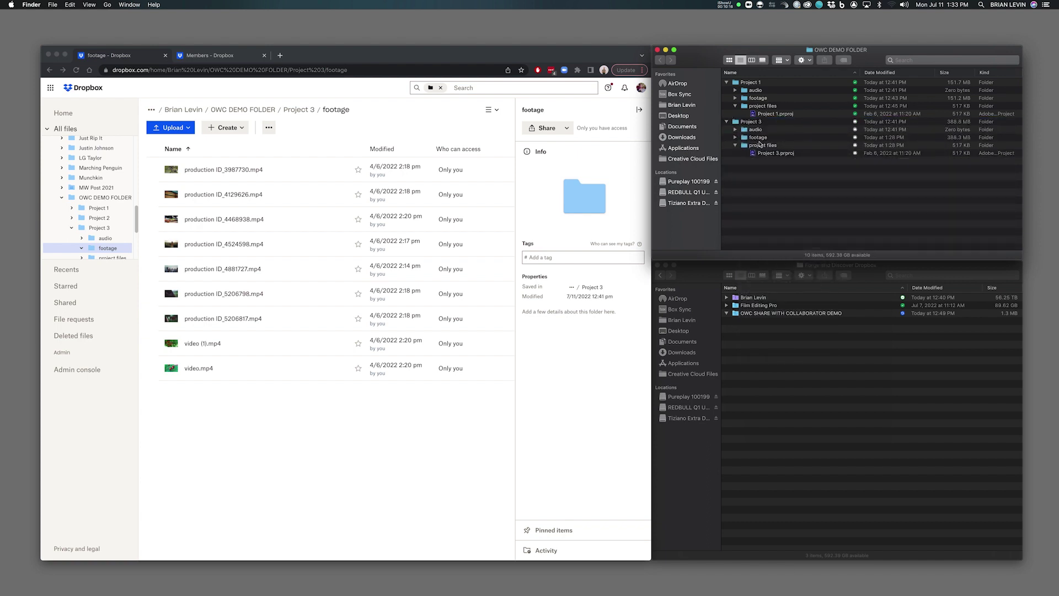
pyautogui.click(461, 395)
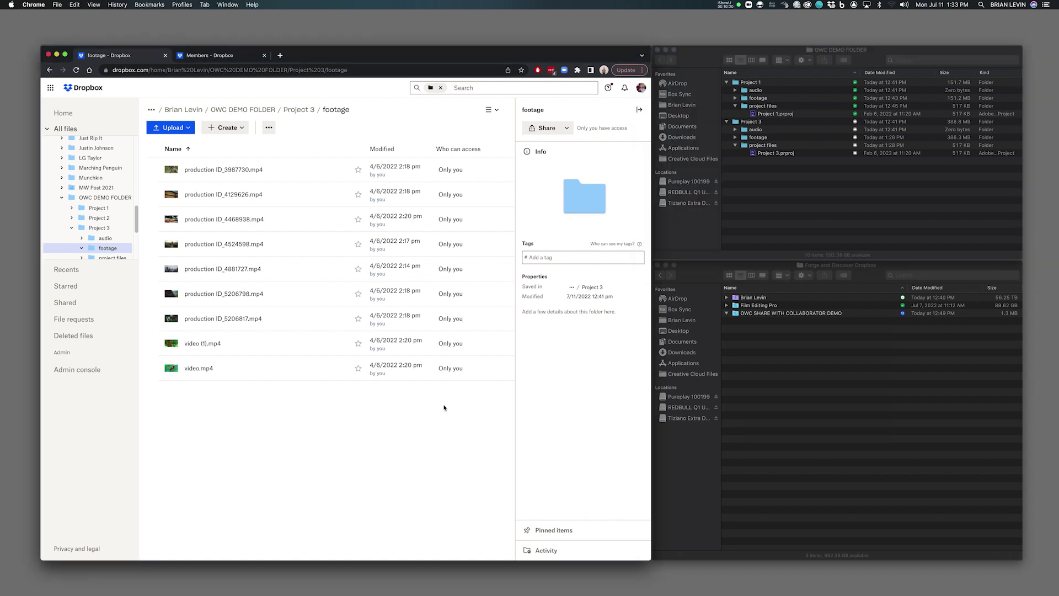
pyautogui.click(262, 108)
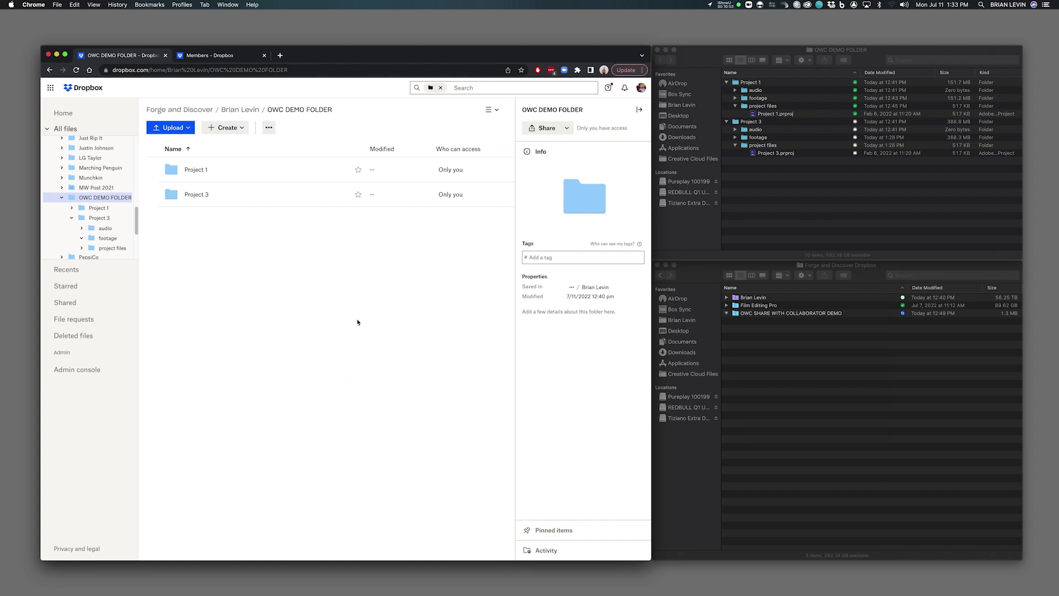
pyautogui.click(268, 128)
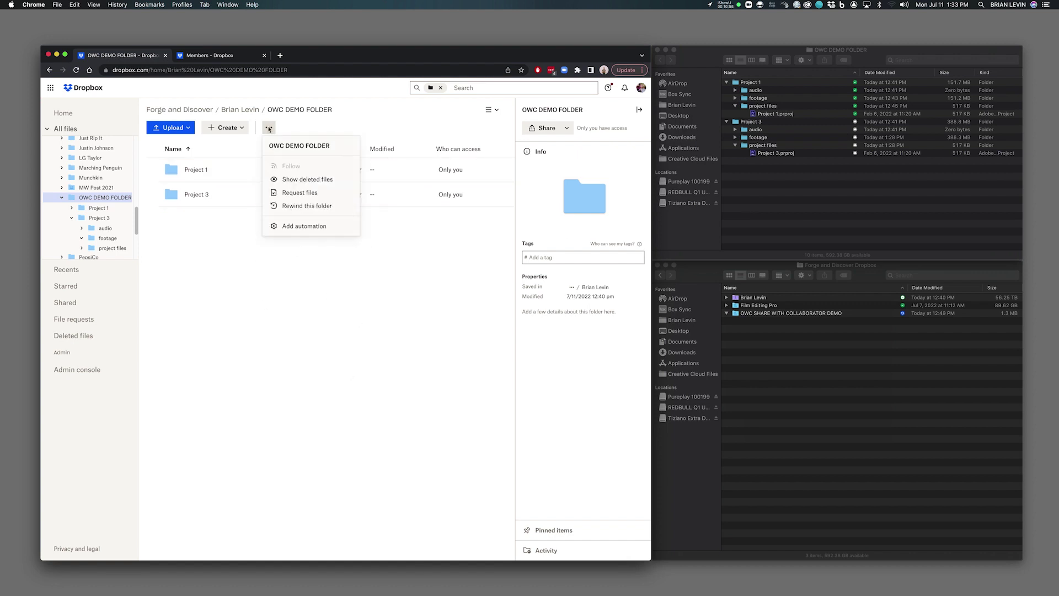
# Restore the deleted Project 2 folder from Show deleted files, restoring all its files.
pyautogui.click(292, 180)
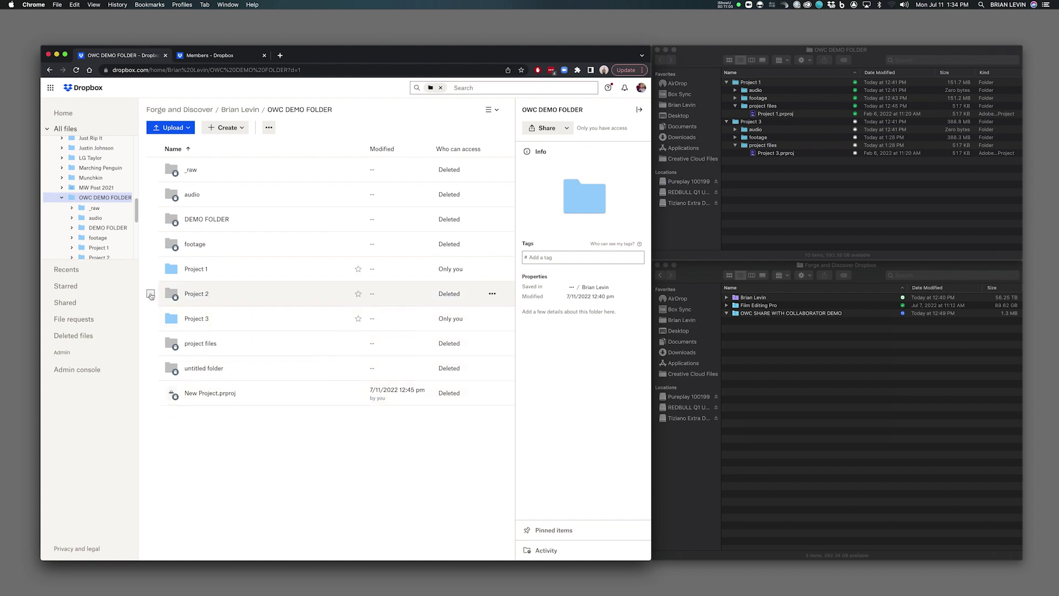
pyautogui.click(150, 294)
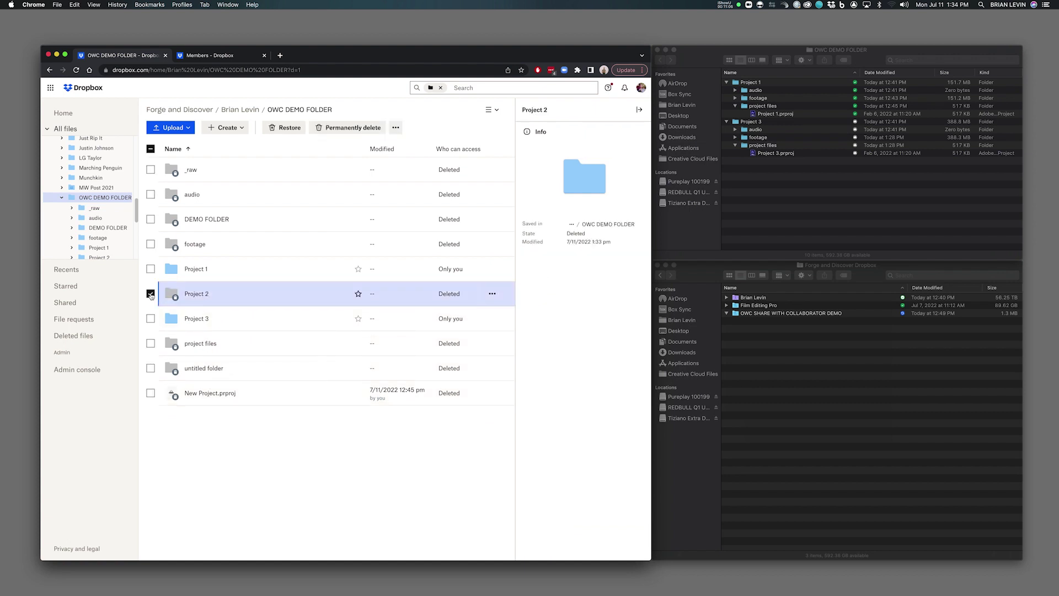
pyautogui.click(282, 130)
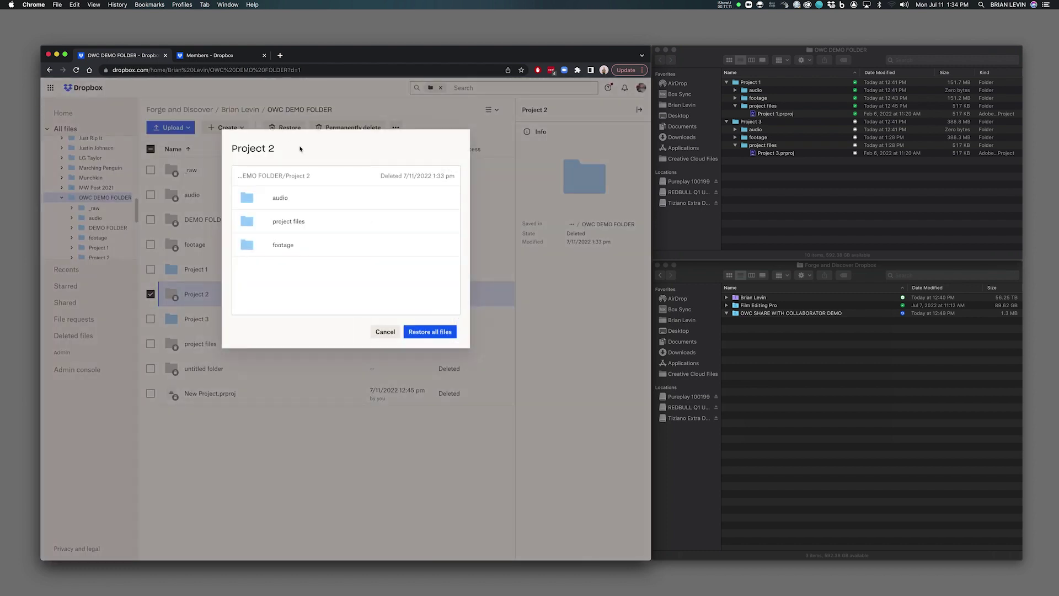
pyautogui.click(430, 332)
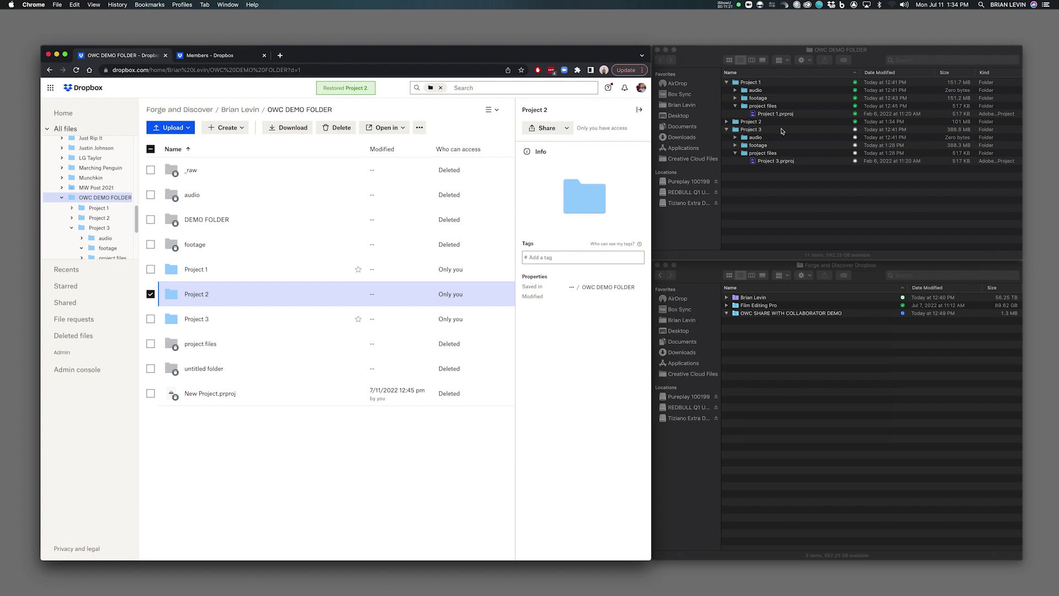
pyautogui.click(150, 149)
pyautogui.click(269, 128)
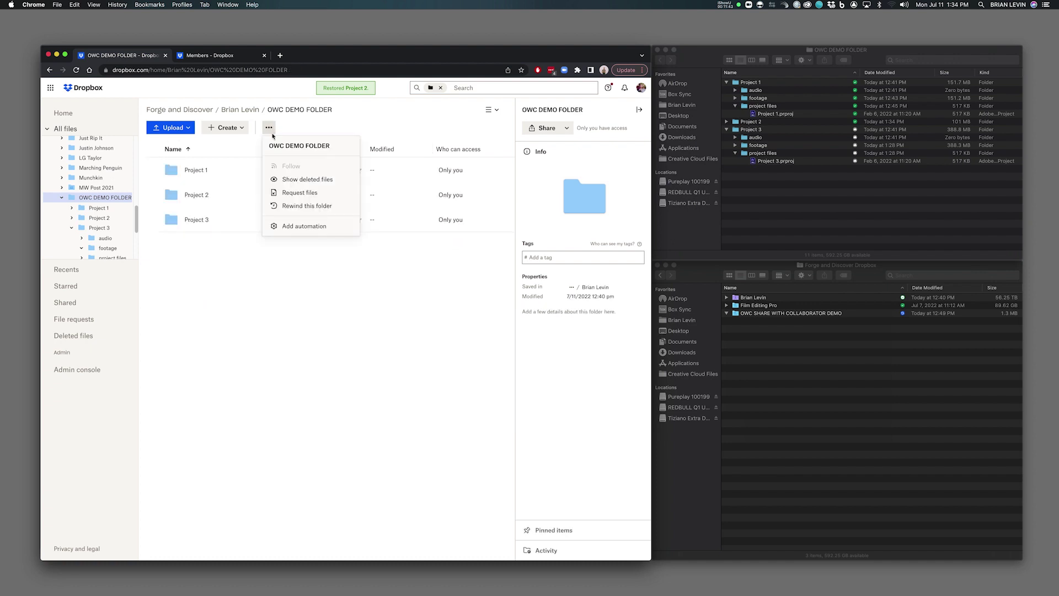
pyautogui.click(302, 208)
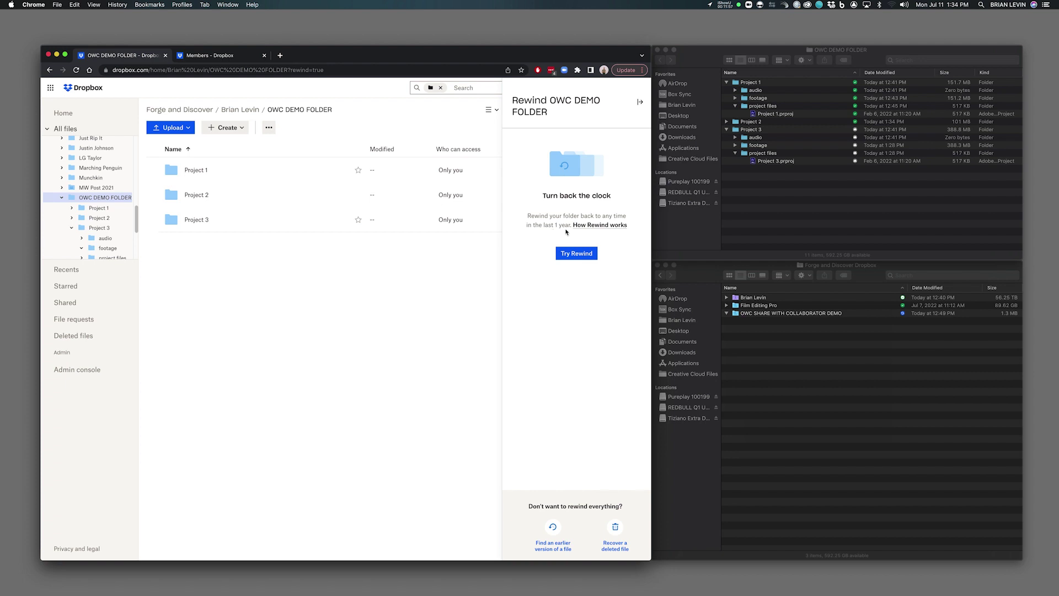
pyautogui.click(575, 256)
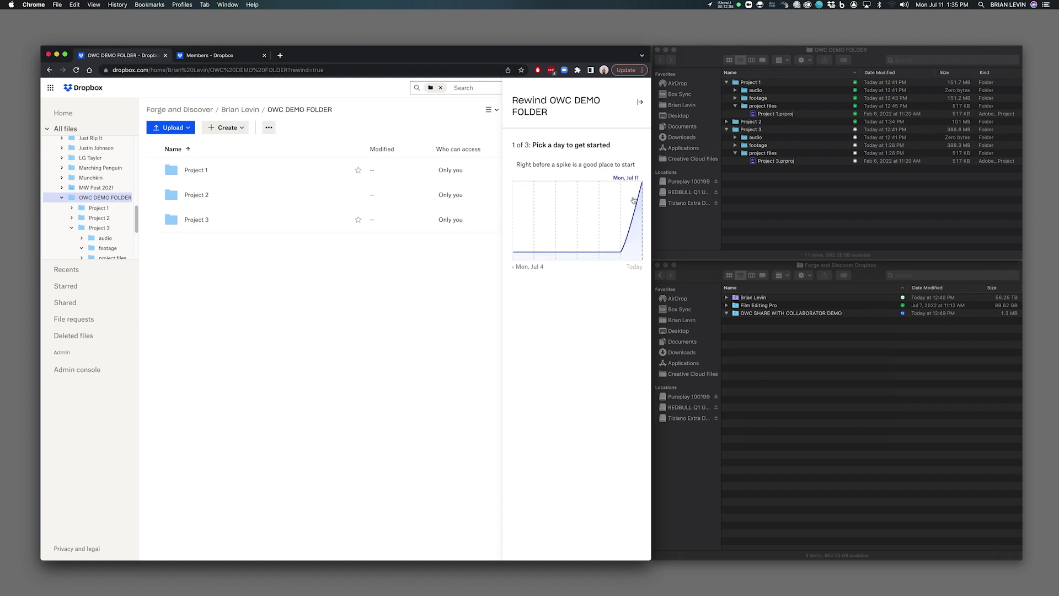
pyautogui.click(634, 200)
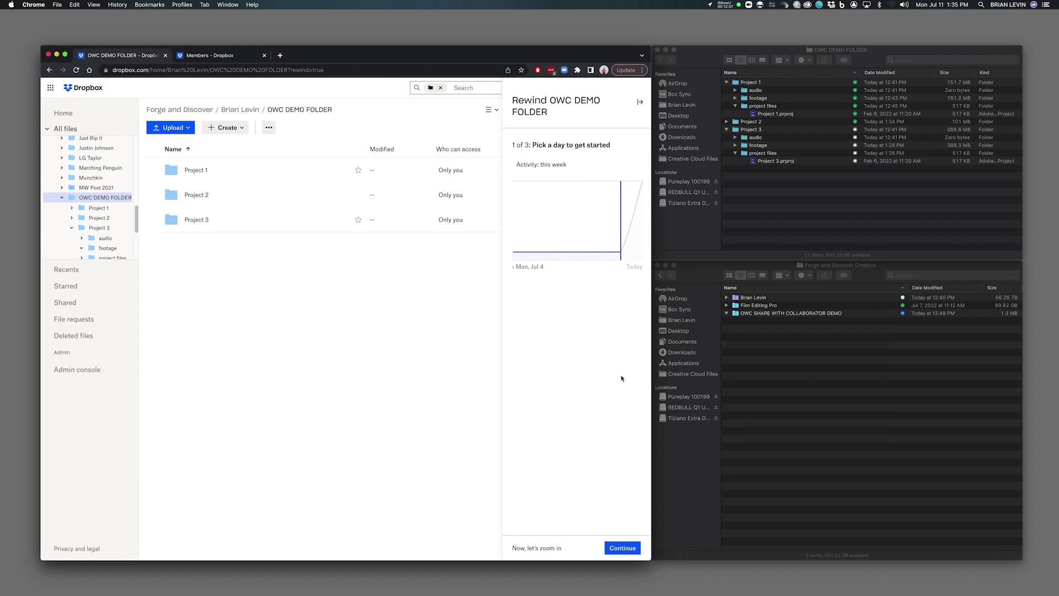
pyautogui.click(624, 549)
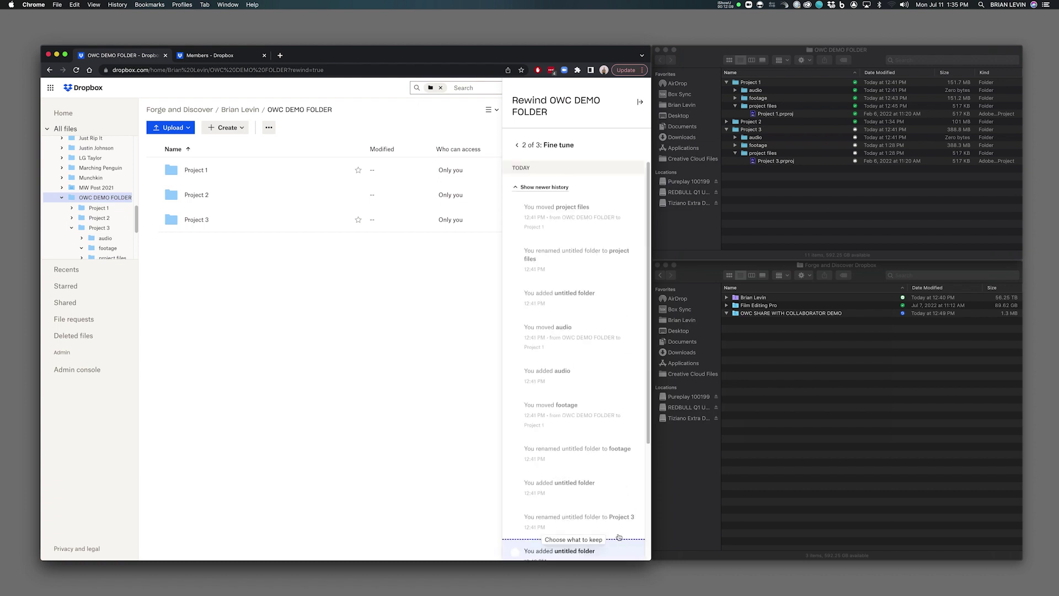
pyautogui.moveTo(619, 536); pyautogui.dragTo(620, 423)
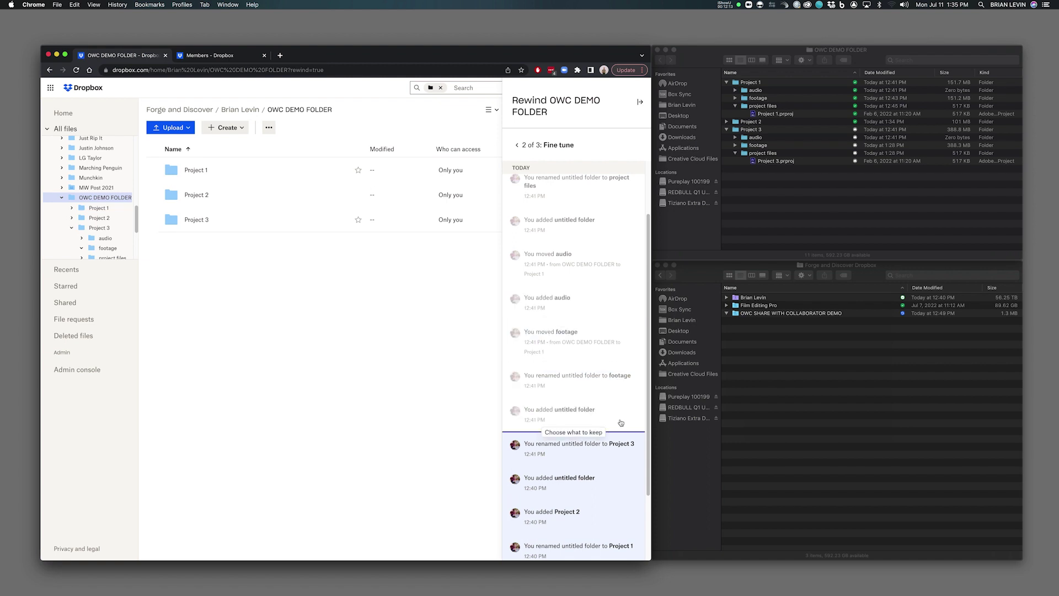
pyautogui.scroll(-3, 620, 423)
pyautogui.moveTo(568, 339); pyautogui.dragTo(562, 535)
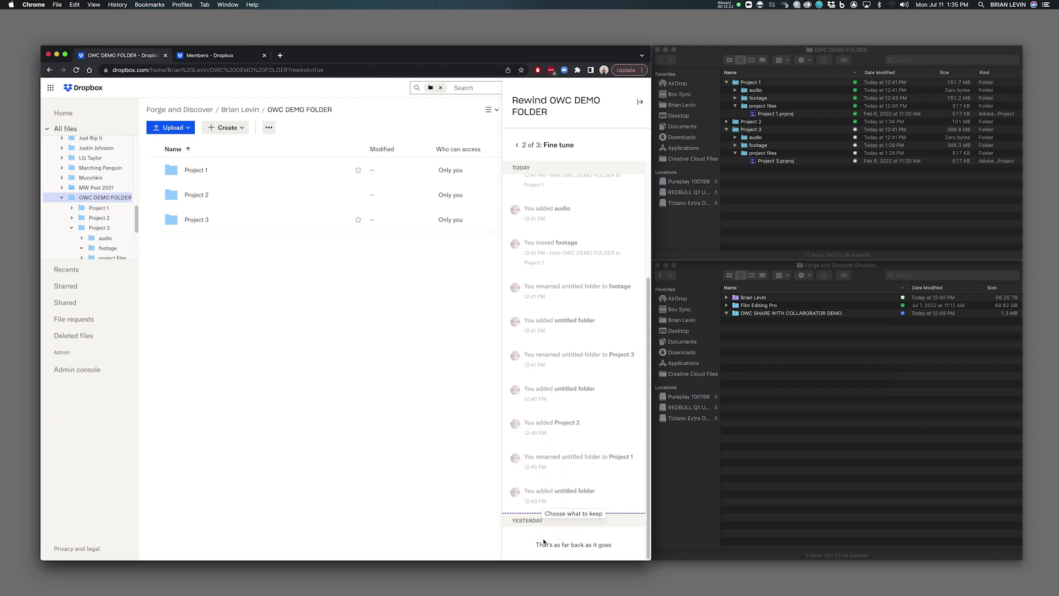
pyautogui.moveTo(543, 542); pyautogui.dragTo(552, 245)
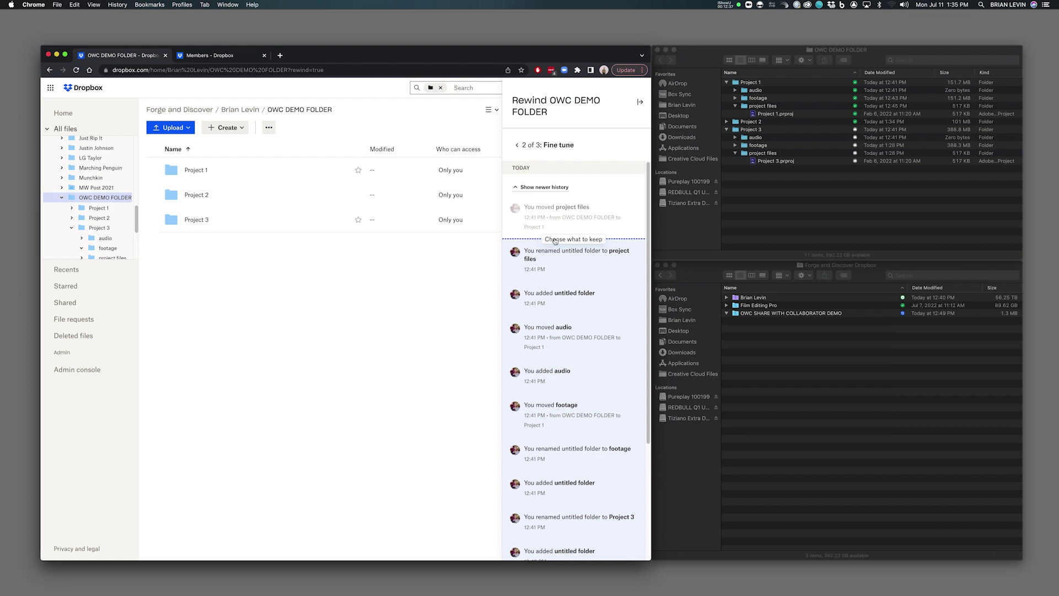
# Dismiss the rewind panel and browse the restored Project 2's project files in Finder.
pyautogui.click(640, 101)
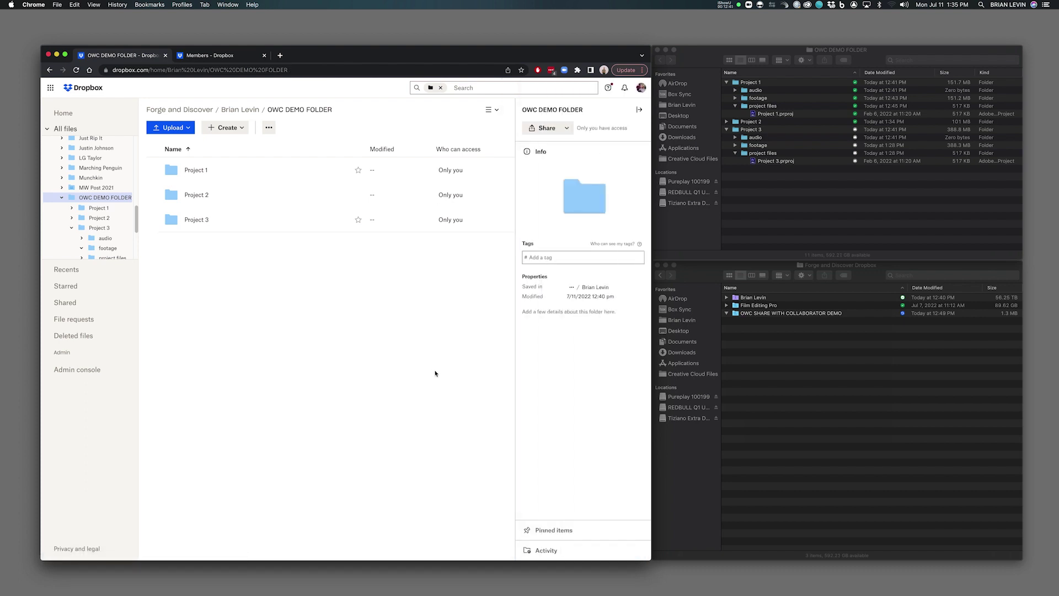
pyautogui.click(763, 227)
pyautogui.click(736, 122)
pyautogui.press('Right')
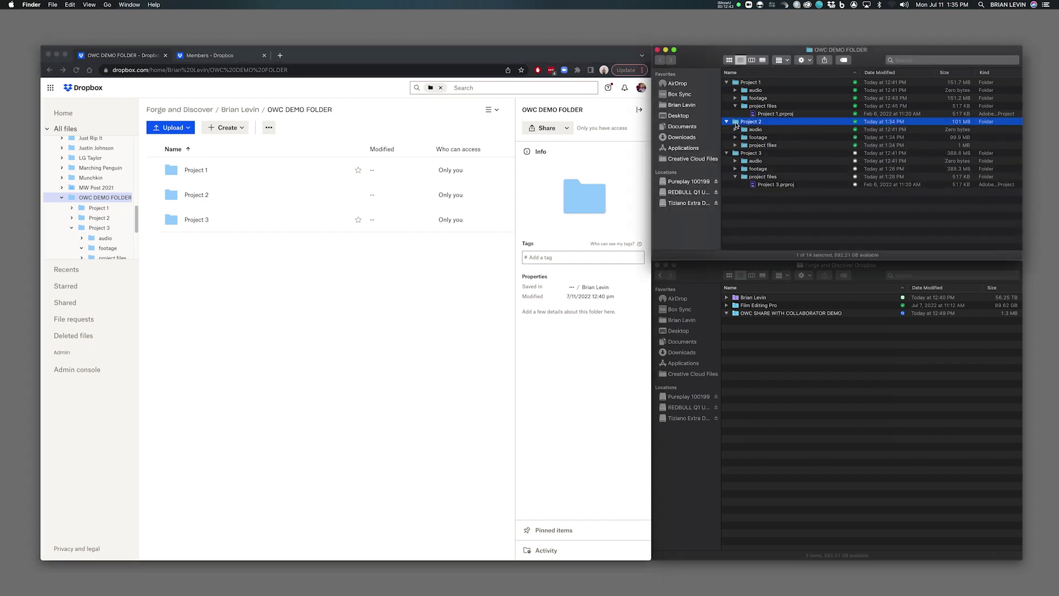
pyautogui.click(743, 144)
pyautogui.press('Right')
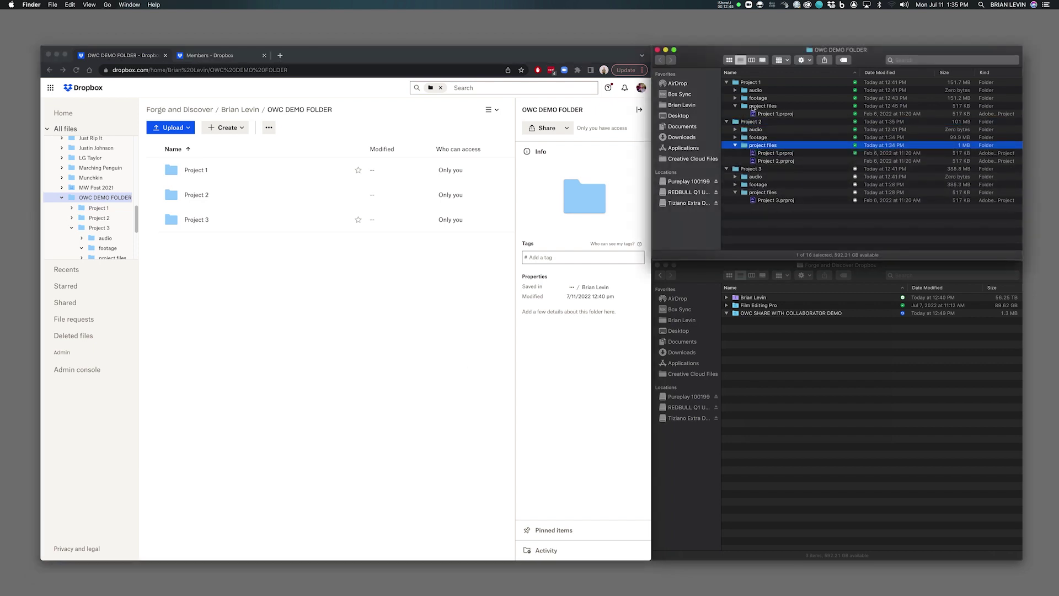
pyautogui.press('Left')
# Open Project 1.prproj from Project 1's project files in Premiere Pro.
pyautogui.click(754, 205)
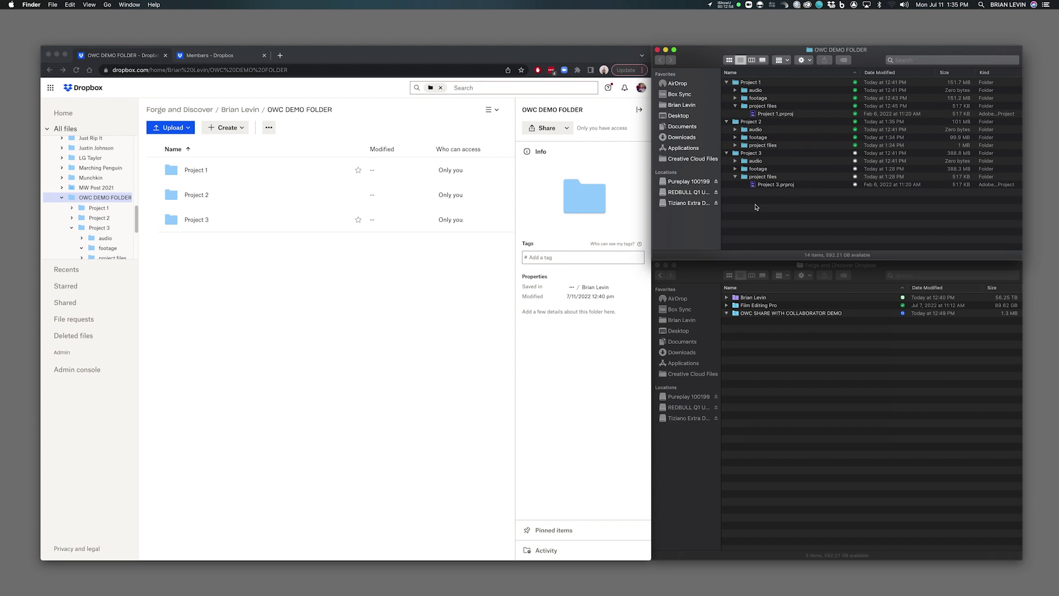
pyautogui.click(753, 115)
pyautogui.doubleClick(753, 114)
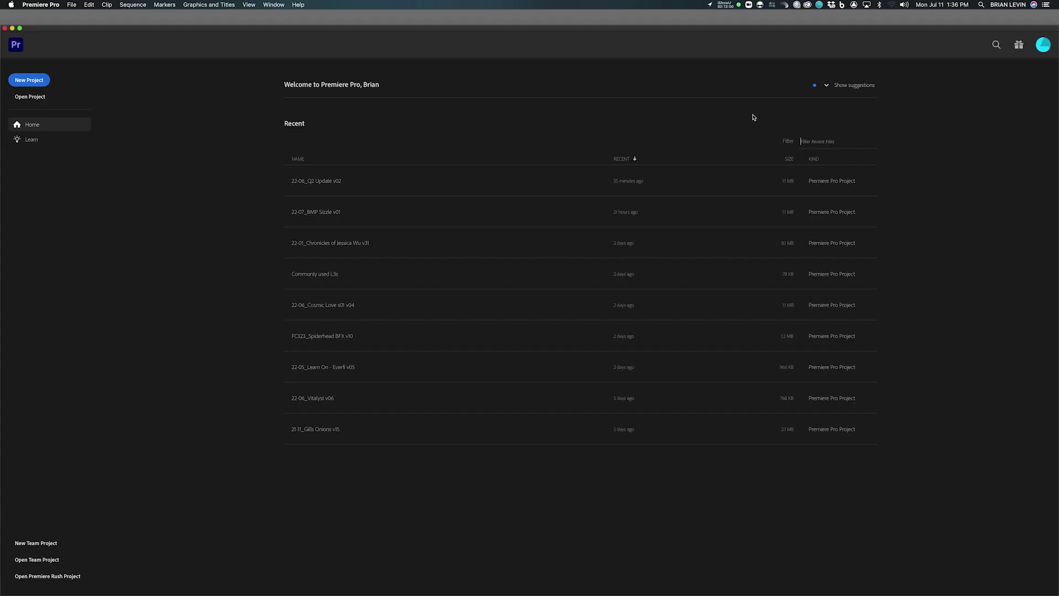
# Import every clip from Project 1's footage folder into the _transcode bin.
pyautogui.click(53, 416)
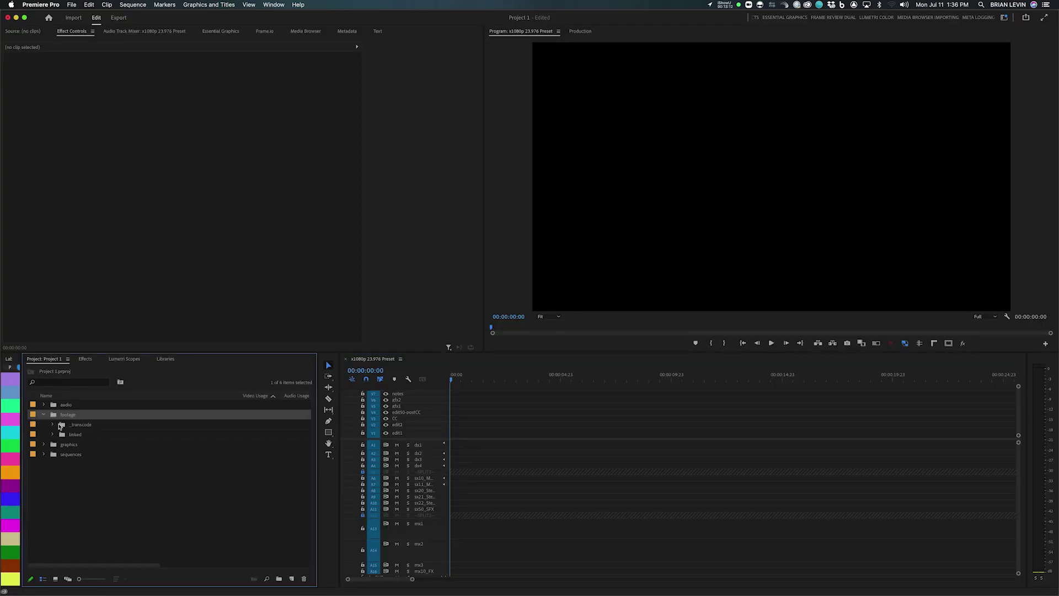
pyautogui.click(53, 425)
pyautogui.click(64, 426)
pyautogui.press('super+i')
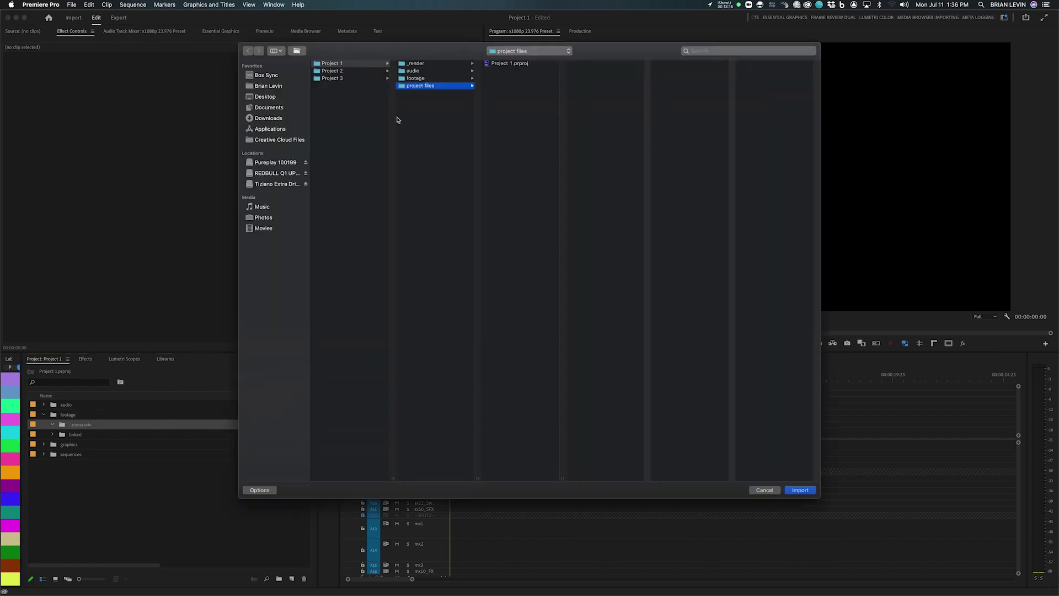
pyautogui.click(421, 81)
pyautogui.click(515, 126)
pyautogui.press('super+a')
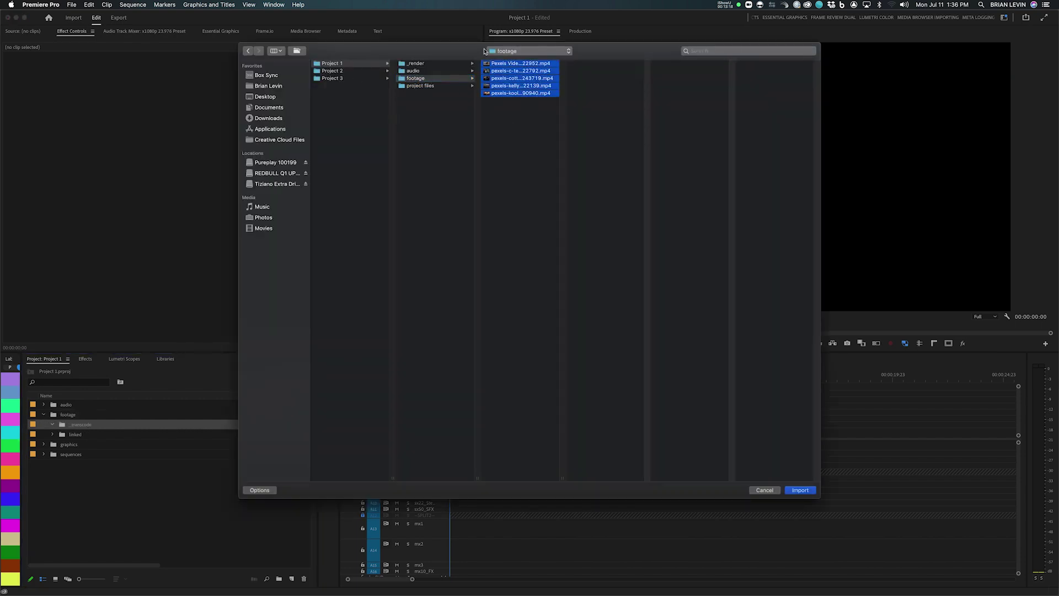
pyautogui.press('Return')
# Put the five clips into the sequence with its existing settings and delete their A1 audio.
pyautogui.click(160, 522)
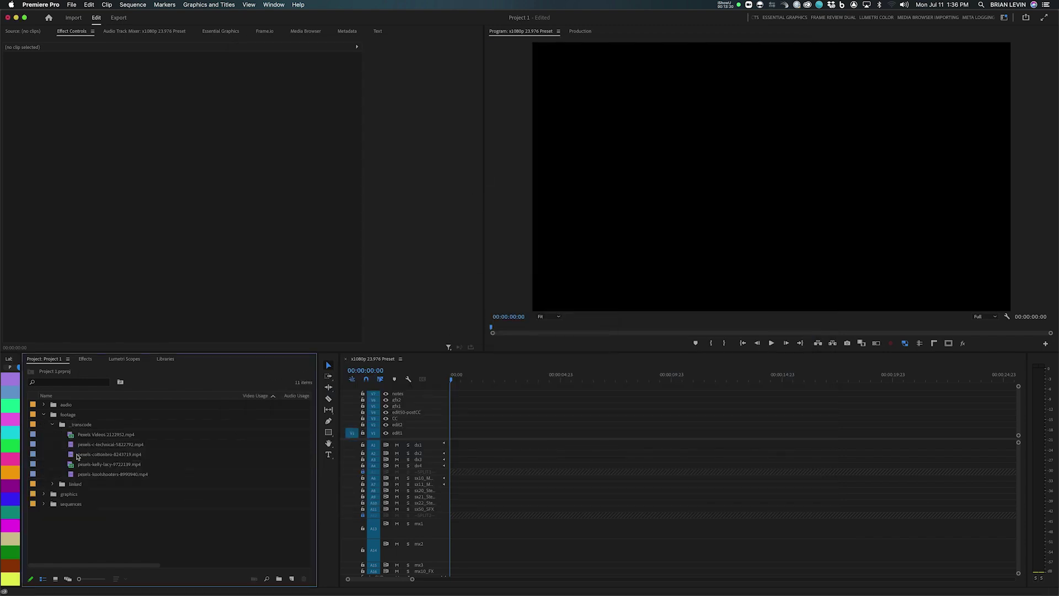
pyautogui.click(71, 434)
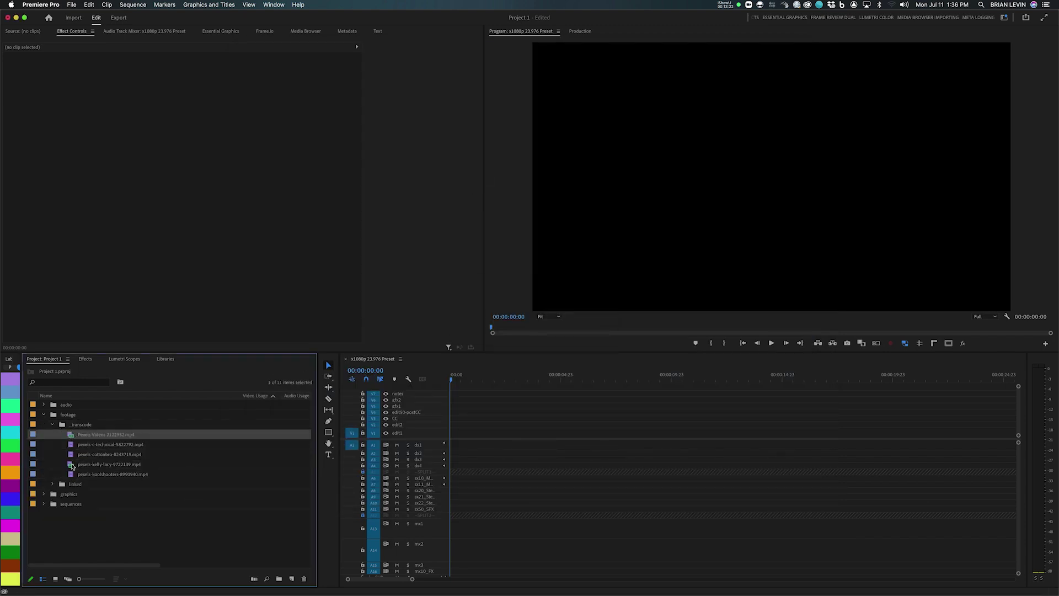
pyautogui.keyDown('shift'); pyautogui.click(75, 474); pyautogui.keyUp('shift')
pyautogui.moveTo(73, 436); pyautogui.dragTo(441, 433)
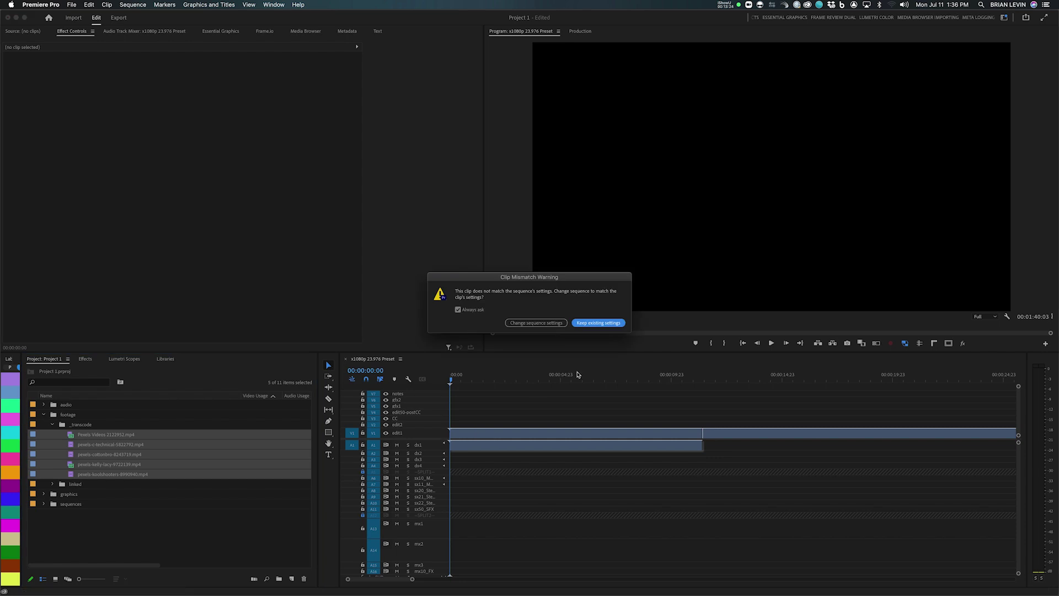
pyautogui.click(535, 322)
pyautogui.click(554, 413)
pyautogui.press('\\')
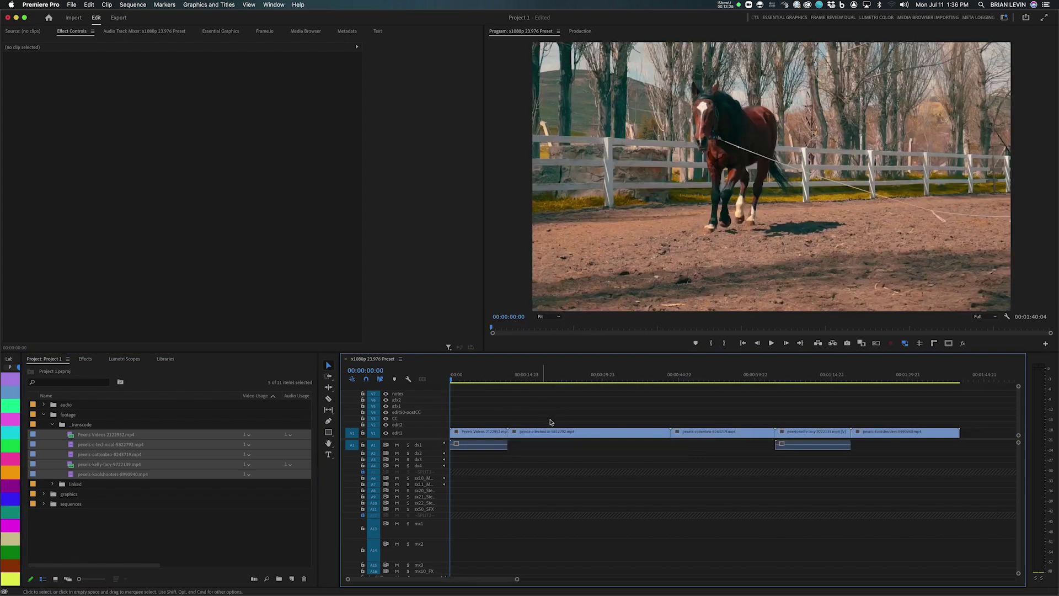
pyautogui.moveTo(867, 441); pyautogui.dragTo(450, 476)
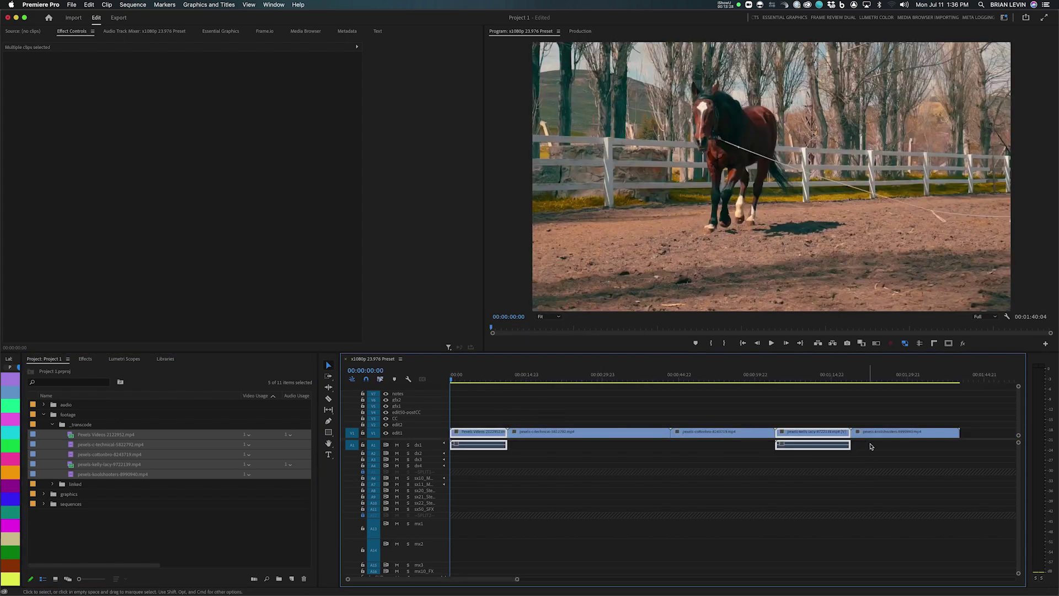
pyautogui.press('Delete')
# Trim the clip heads so the video-only sequence runs about 19 seconds, then fit it to view.
pyautogui.click(478, 414)
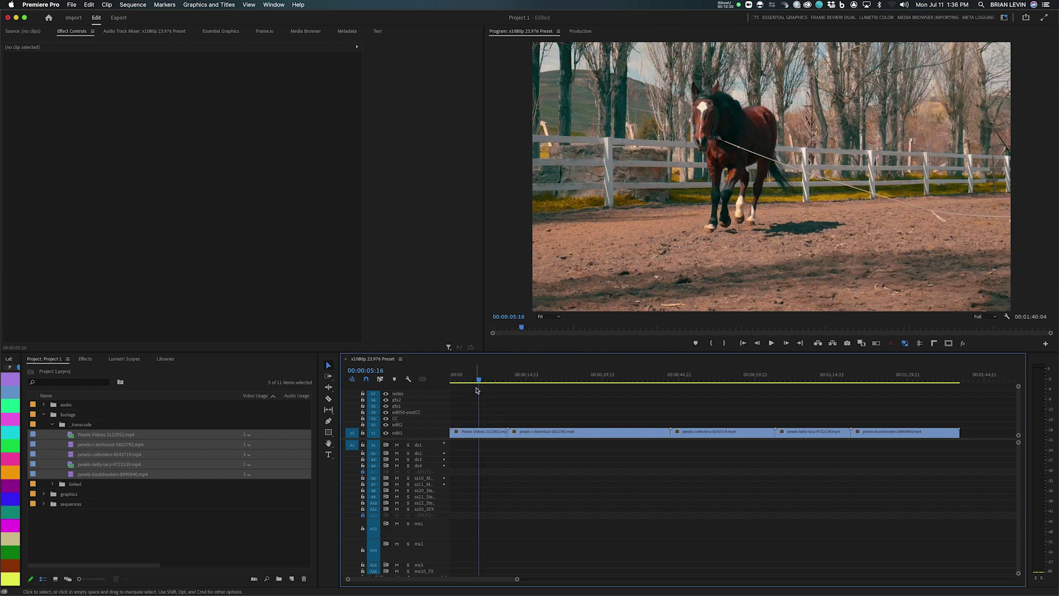
pyautogui.press('w')
pyautogui.click(515, 381)
pyautogui.press('q')
pyautogui.click(524, 379)
pyautogui.press('q')
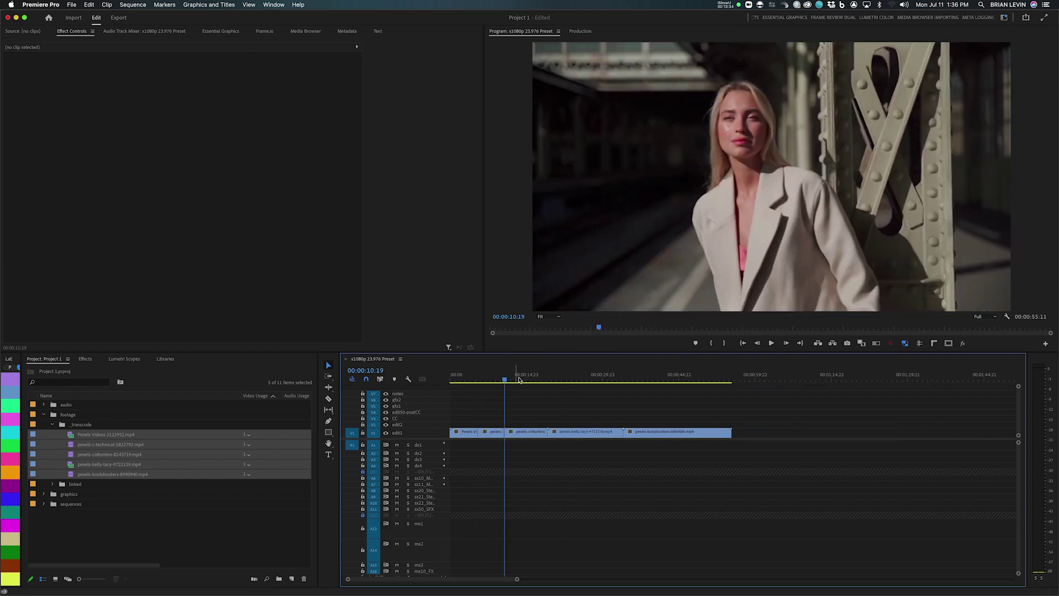
pyautogui.click(534, 380)
pyautogui.press('q')
pyautogui.click(554, 381)
pyautogui.press('super+z')
pyautogui.press('\\')
pyautogui.press('Home')
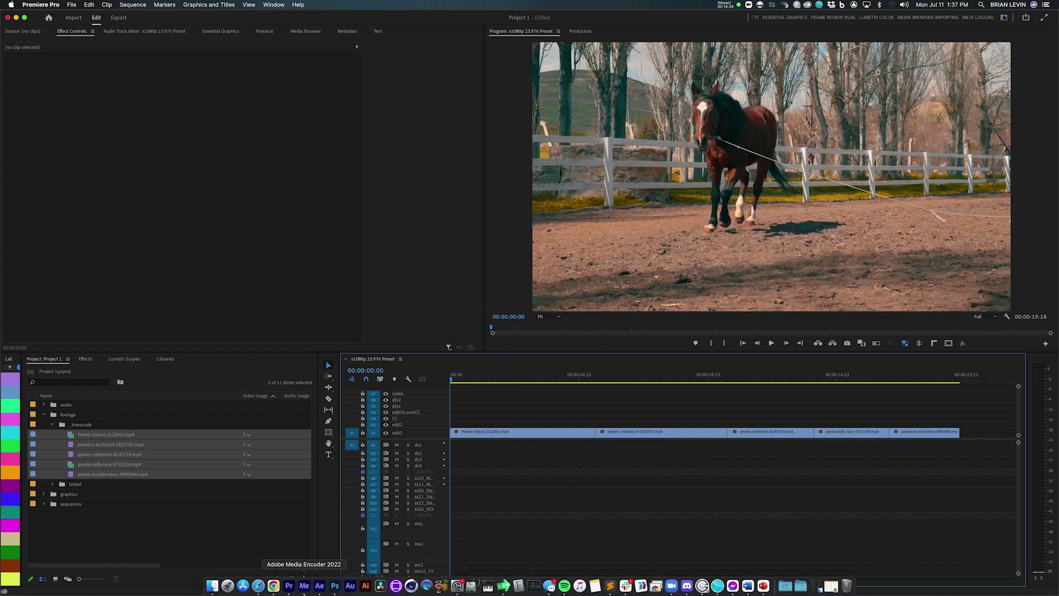
pyautogui.click(272, 582)
# Show the team Members page in the Dropbox admin console beside the Finder windows.
pyautogui.click(210, 57)
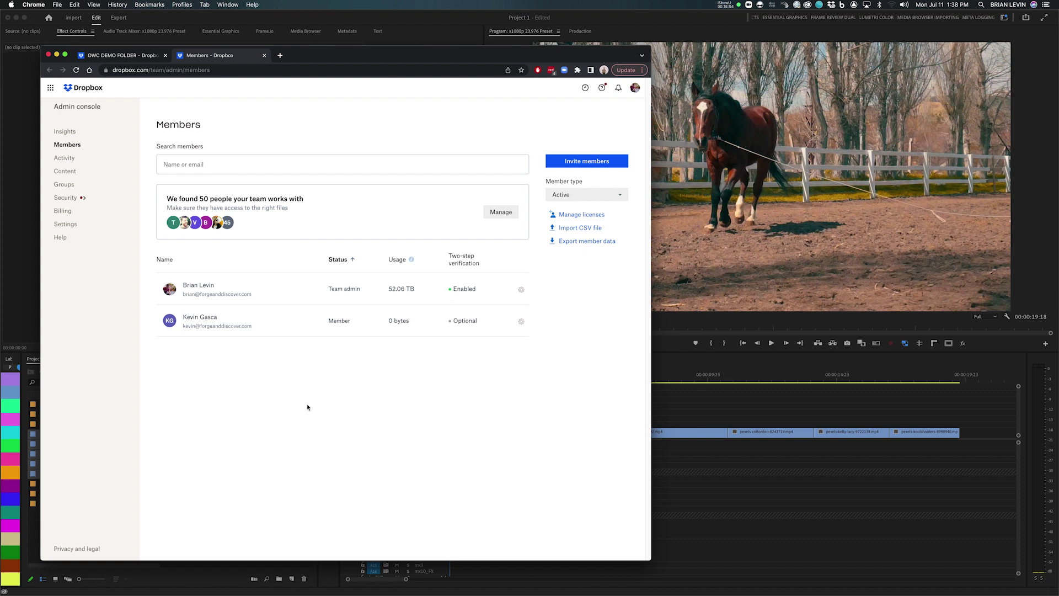
pyautogui.click(696, 413)
pyautogui.press('super+h')
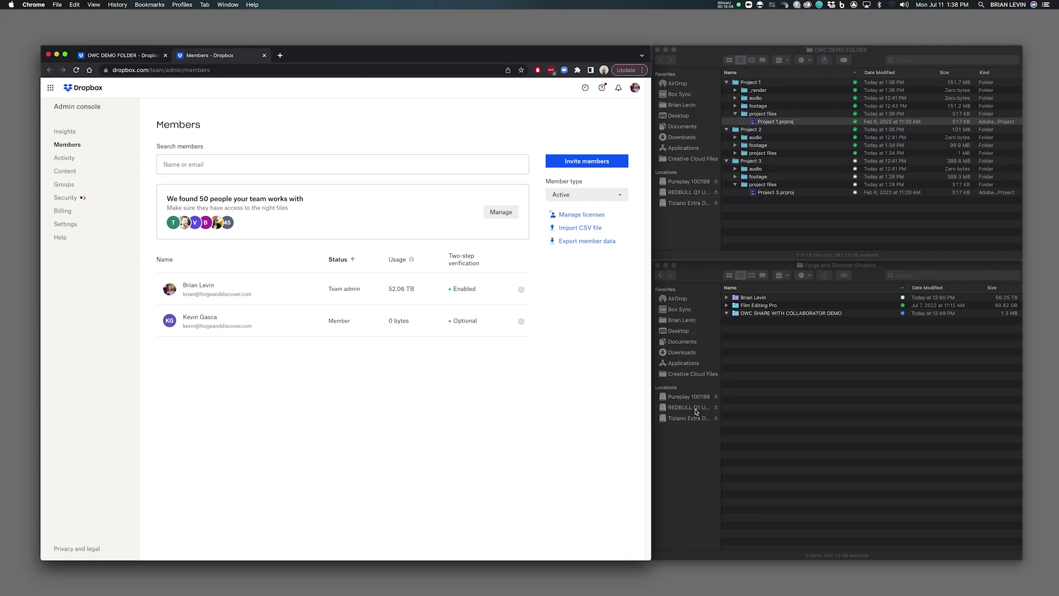
pyautogui.click(808, 201)
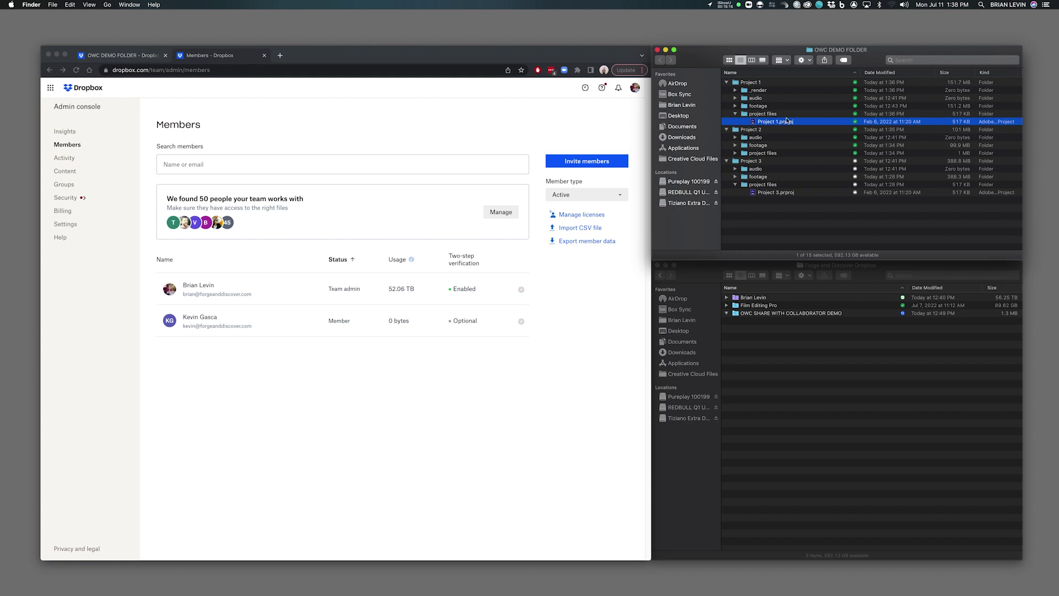
pyautogui.click(795, 404)
pyautogui.click(773, 299)
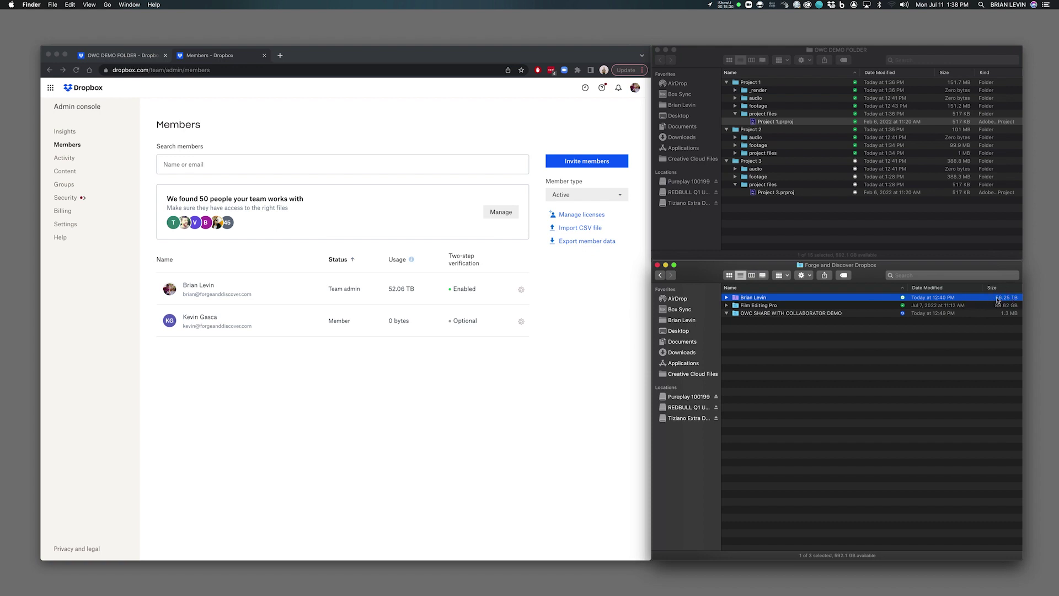
pyautogui.click(854, 334)
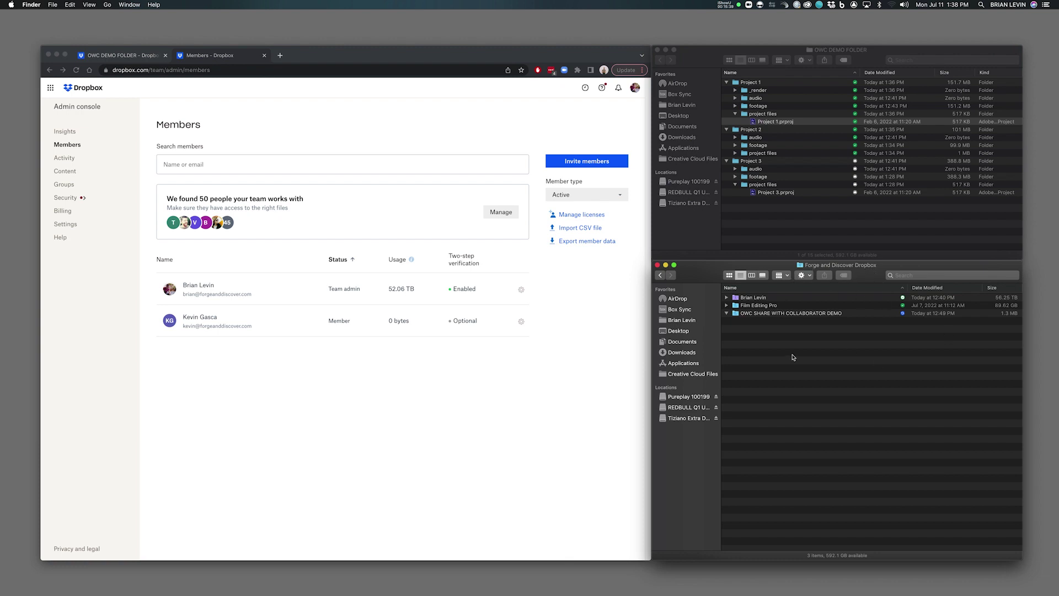
pyautogui.click(750, 305)
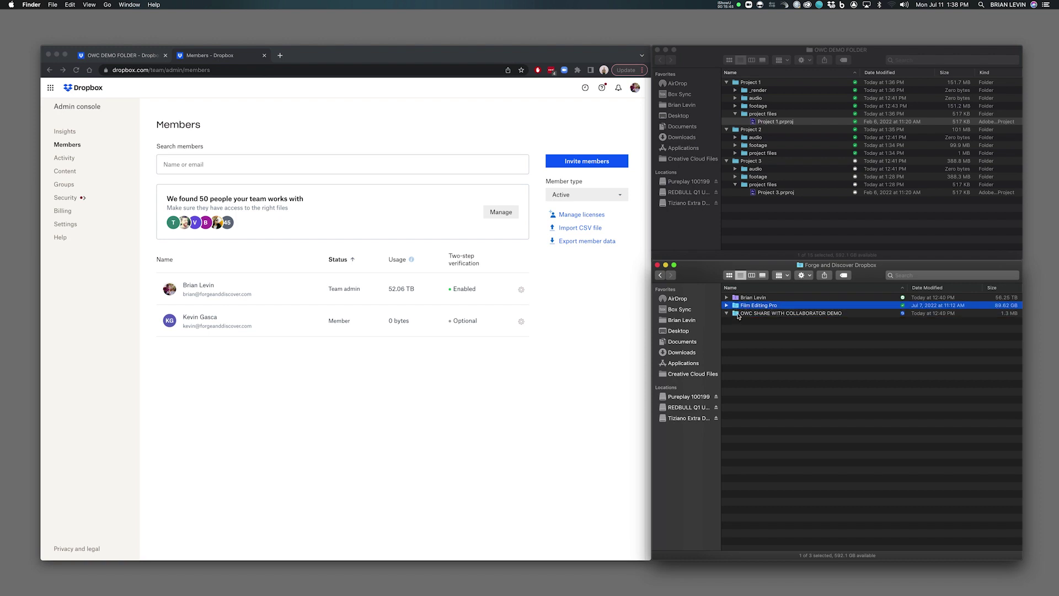
pyautogui.click(739, 315)
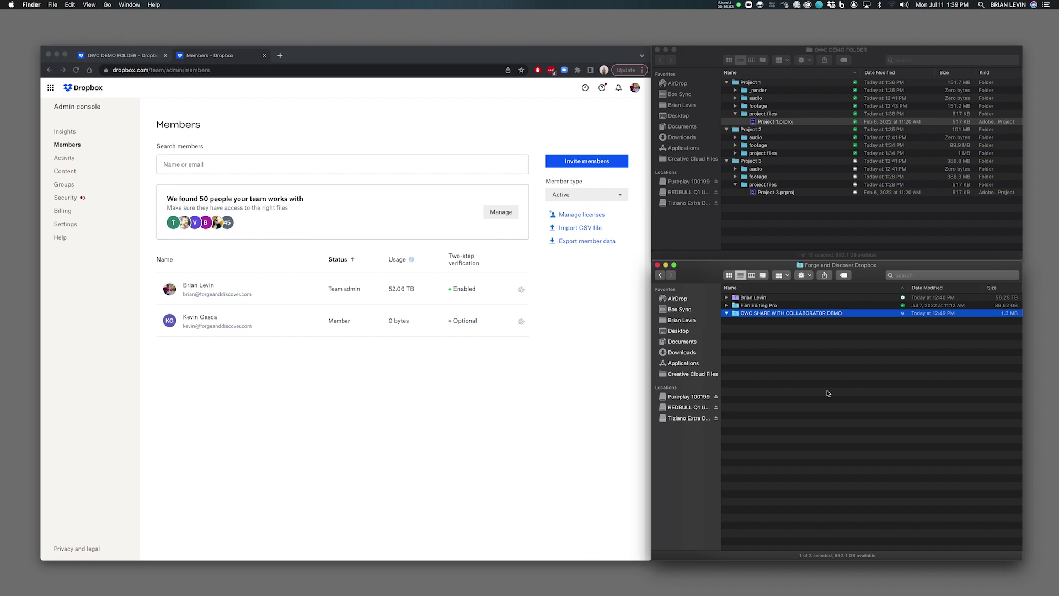
pyautogui.click(782, 353)
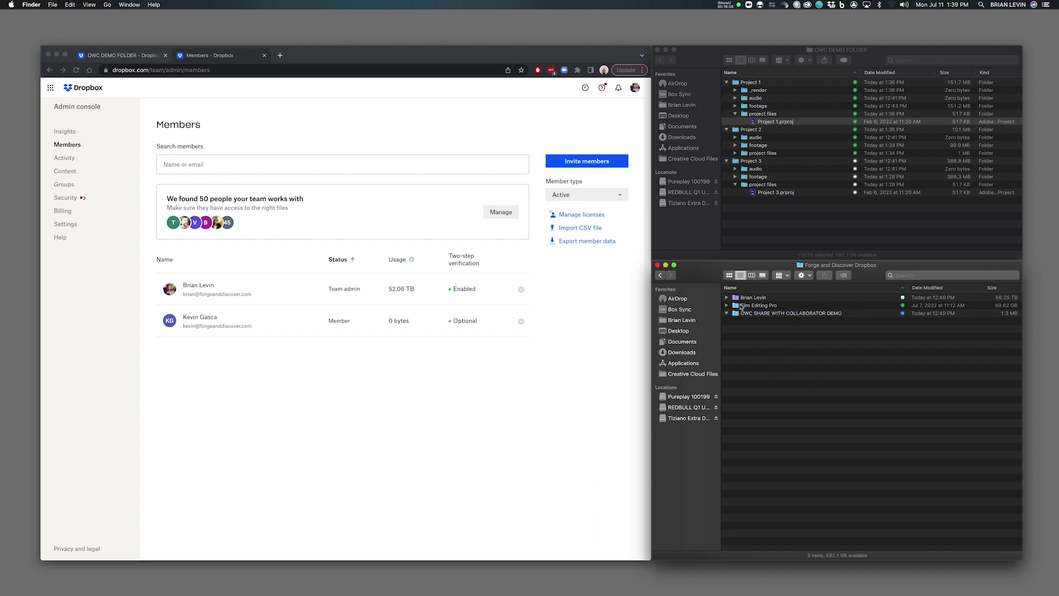
pyautogui.click(736, 300)
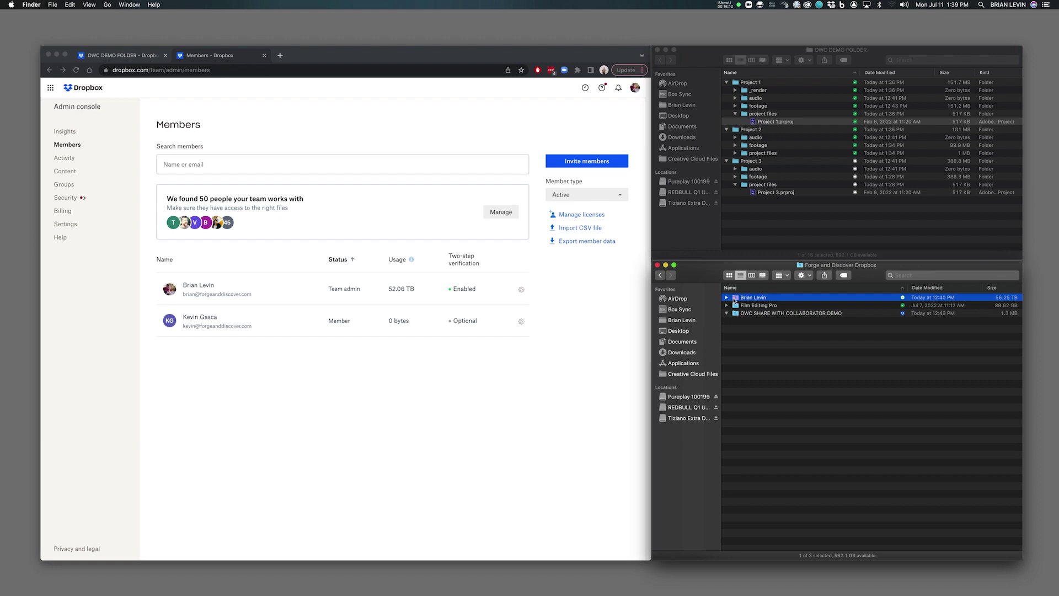
pyautogui.moveTo(763, 324)
pyautogui.mouseDown()
pyautogui.moveTo(774, 349)
pyautogui.moveTo(756, 310)
pyautogui.mouseUp()
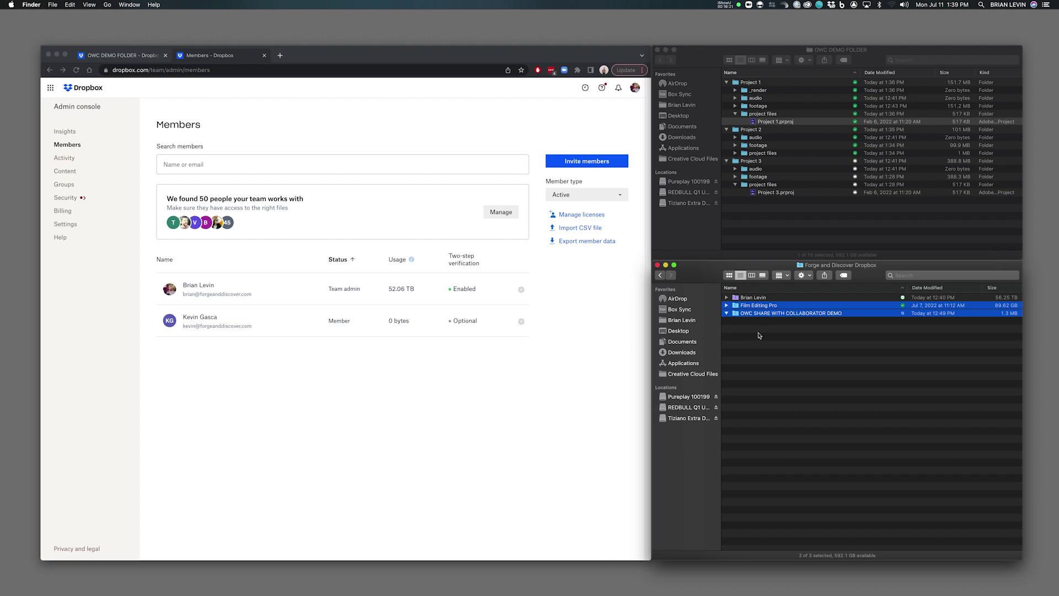
pyautogui.click(759, 336)
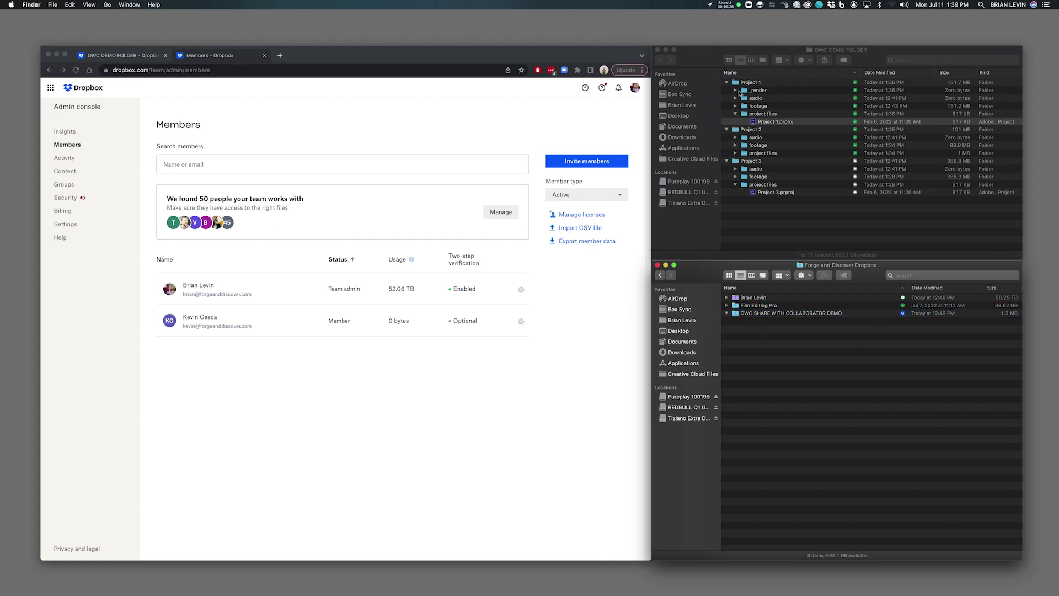
# Copy the Project 1 folder into OWC SHARE WITH COLLABORATOR DEMO and duplicate its Project 1.prproj.
pyautogui.moveTo(737, 82); pyautogui.dragTo(738, 315)
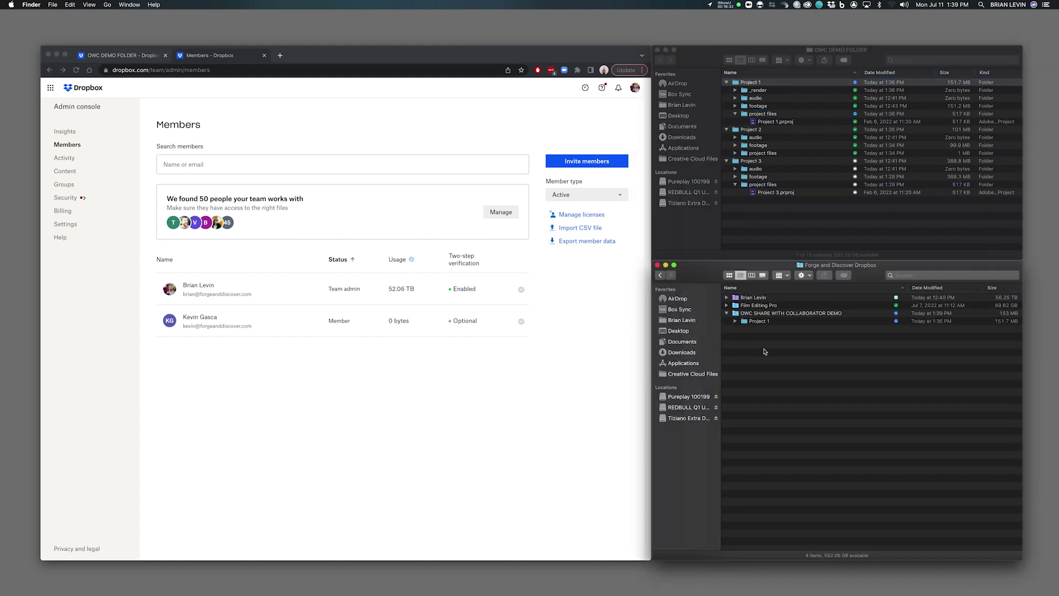
pyautogui.click(751, 323)
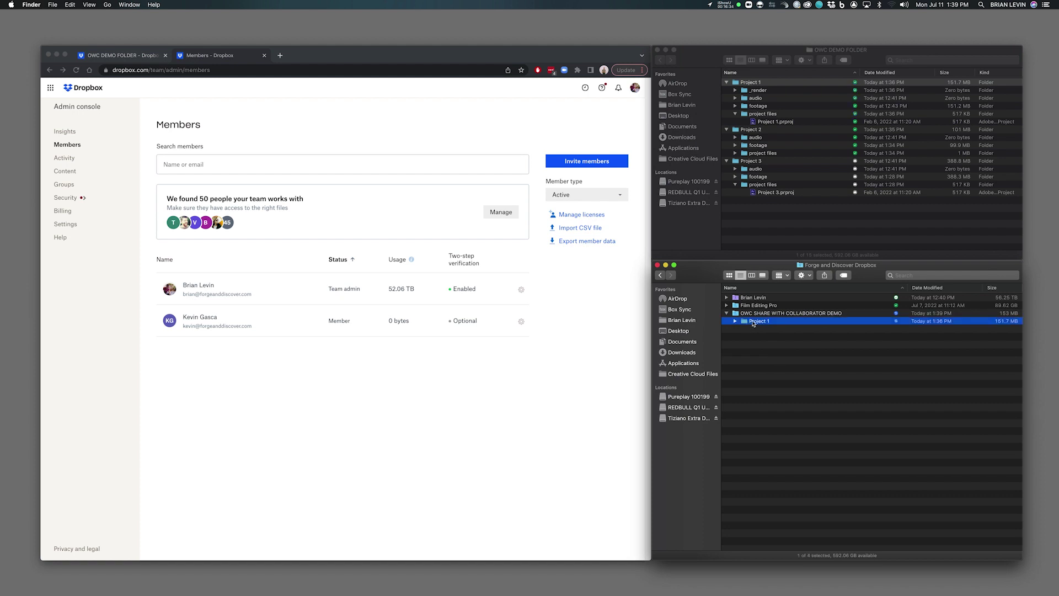
pyautogui.click(735, 321)
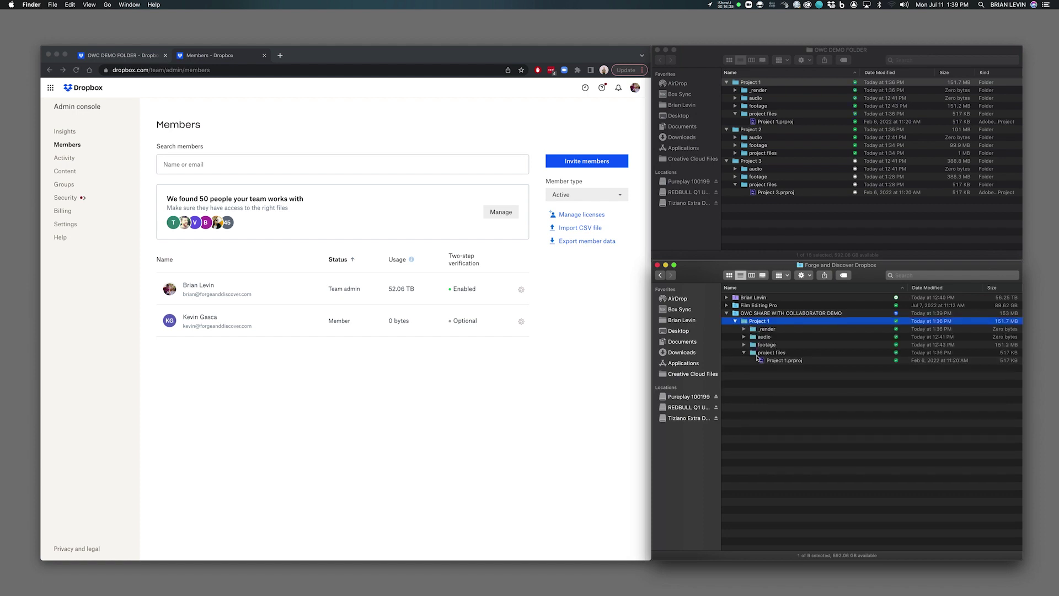
pyautogui.click(794, 362)
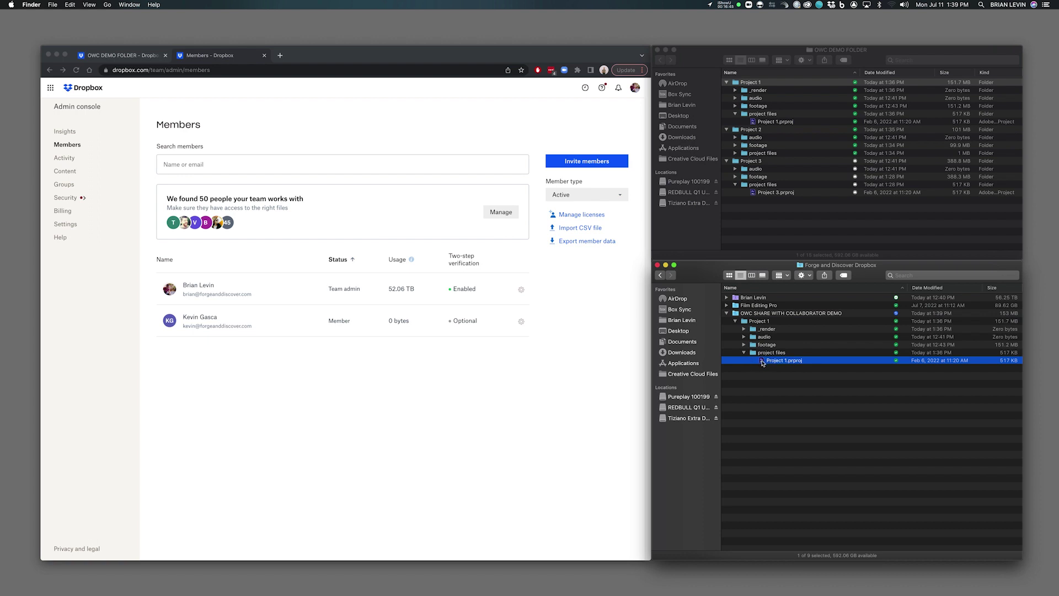
pyautogui.press('super+d')
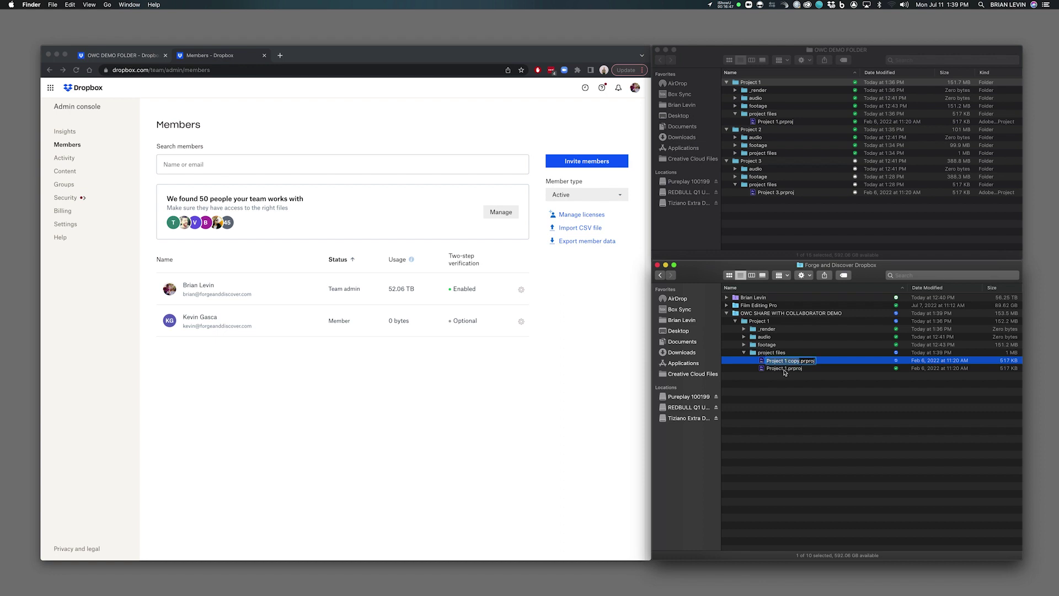
# Rename the copy to 'Project 1 v02.prproj' and drag it into OWC DEMO FOLDER's project files.
pyautogui.doubleClick(789, 361)
pyautogui.write('v9')
pyautogui.press('BackSpace')
pyautogui.write('02')
pyautogui.press('Return')
pyautogui.moveTo(762, 362); pyautogui.dragTo(745, 115)
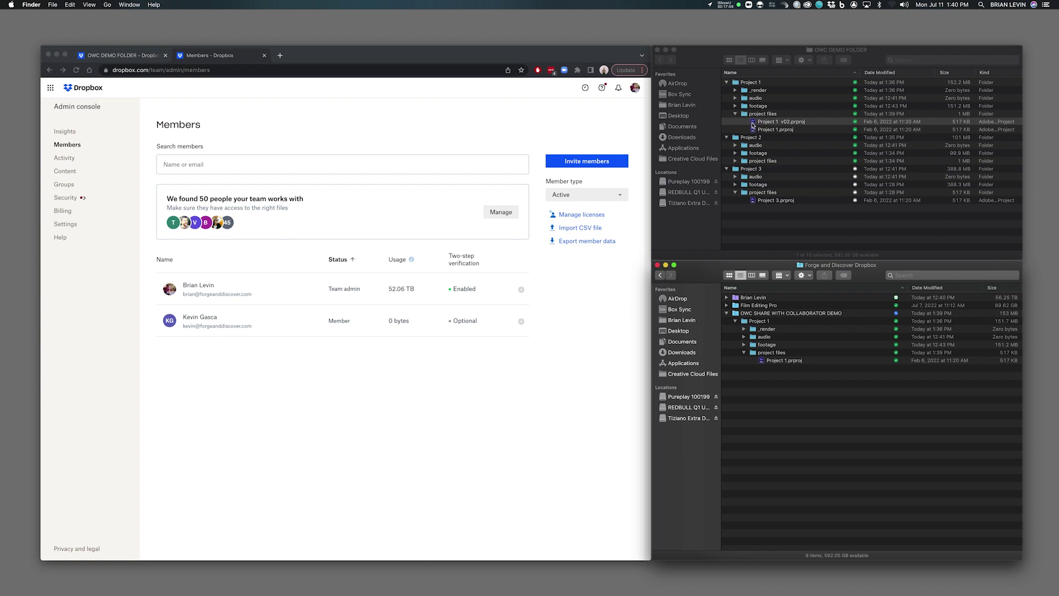
pyautogui.moveTo(752, 126); pyautogui.dragTo(739, 87)
pyautogui.click(738, 83)
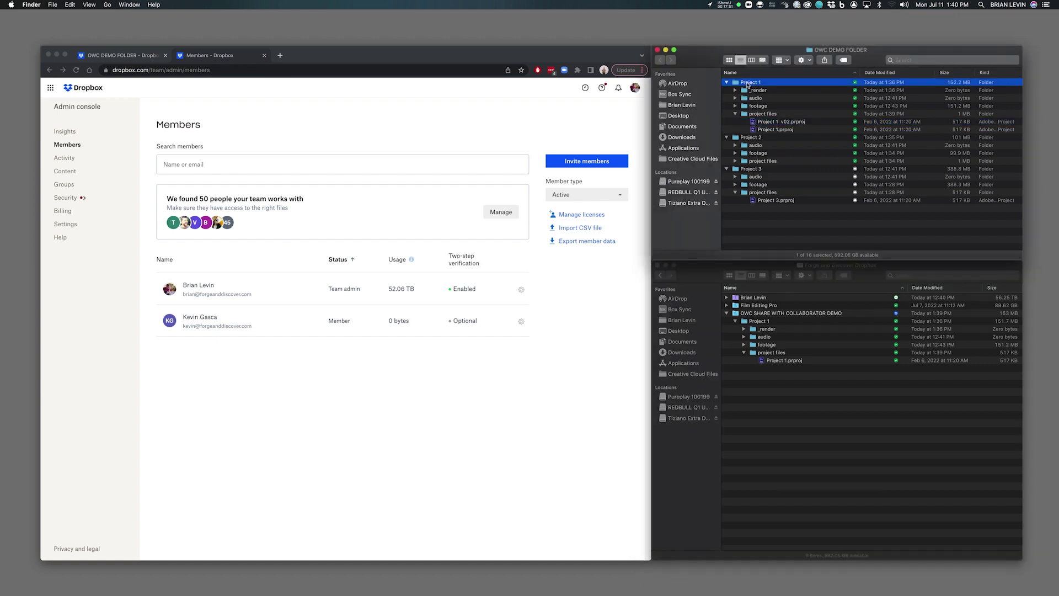